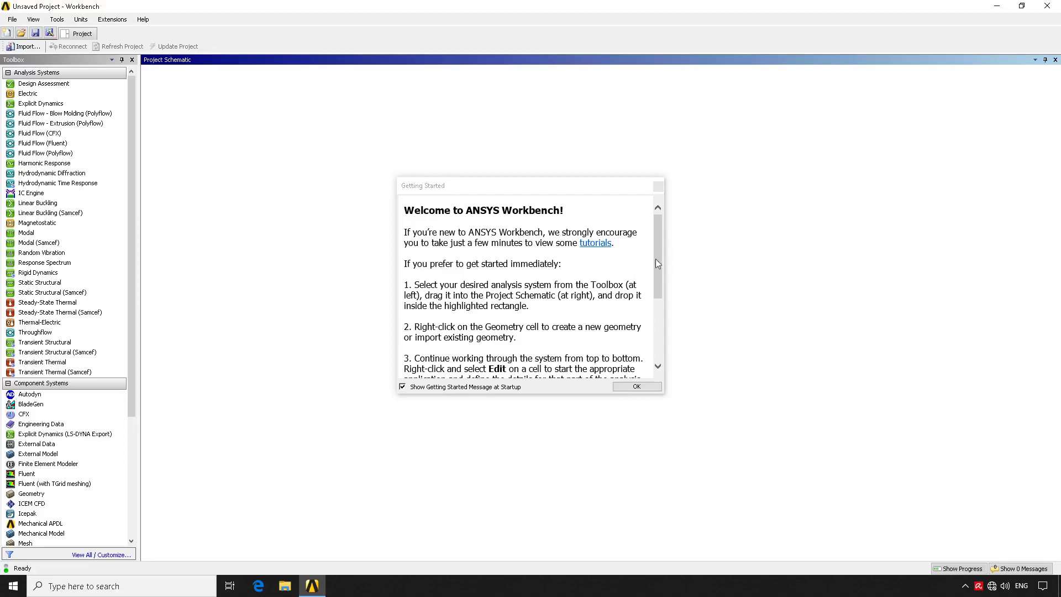
Read through the Getting Started welcome text, scrolling down and back up
drag(659, 263, 660, 330)
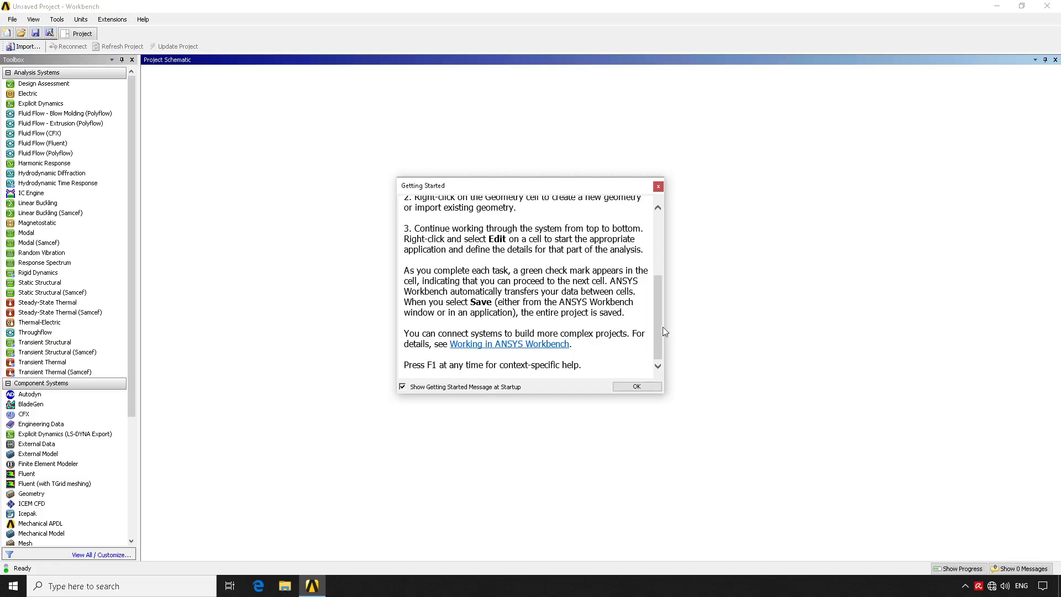
scroll(661, 233, up, 10)
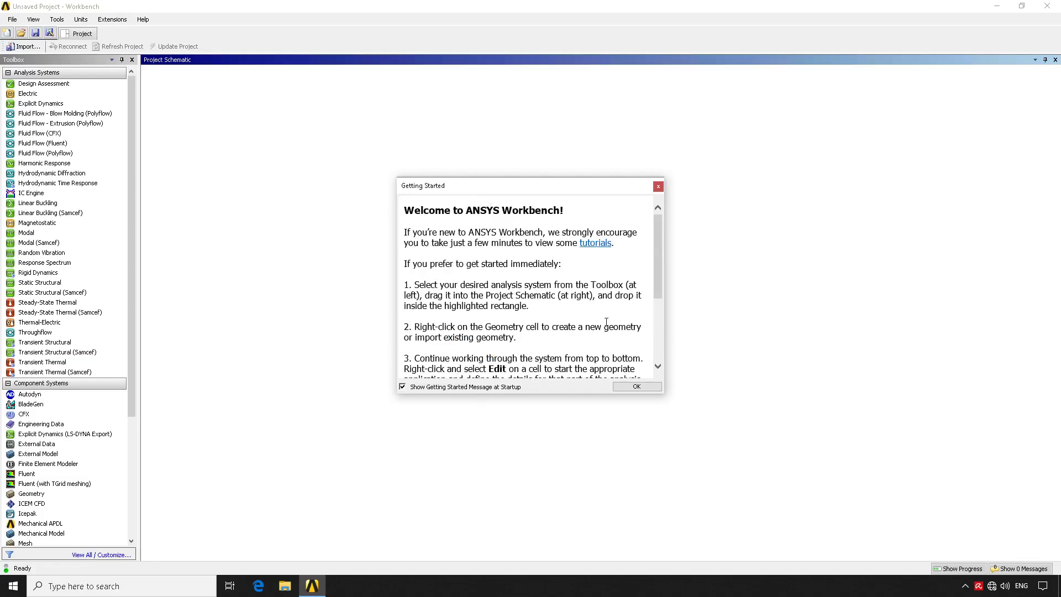
drag(568, 211, 434, 218)
click(739, 264)
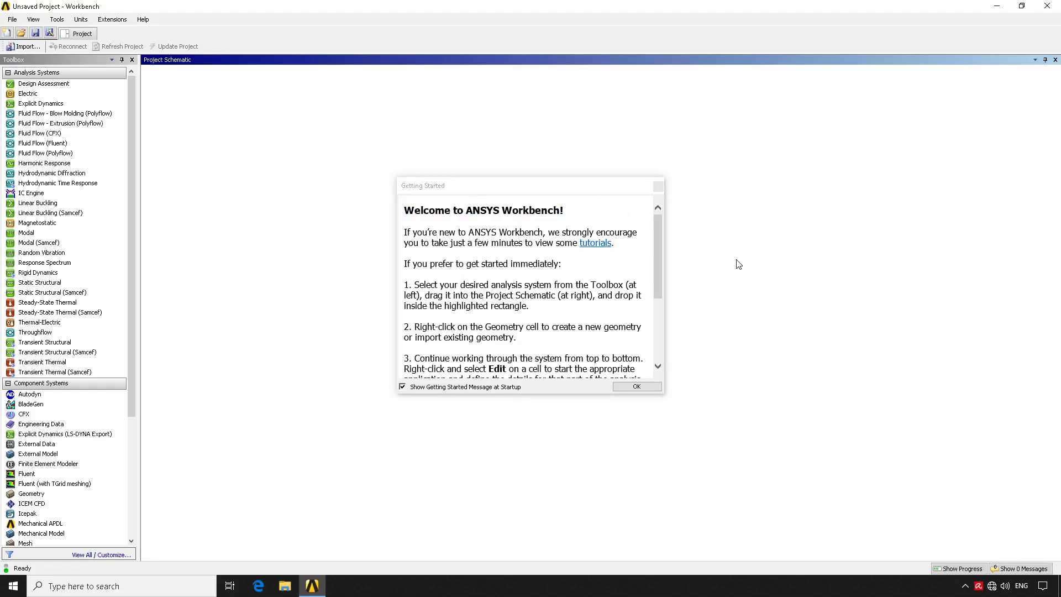
drag(660, 289, 662, 355)
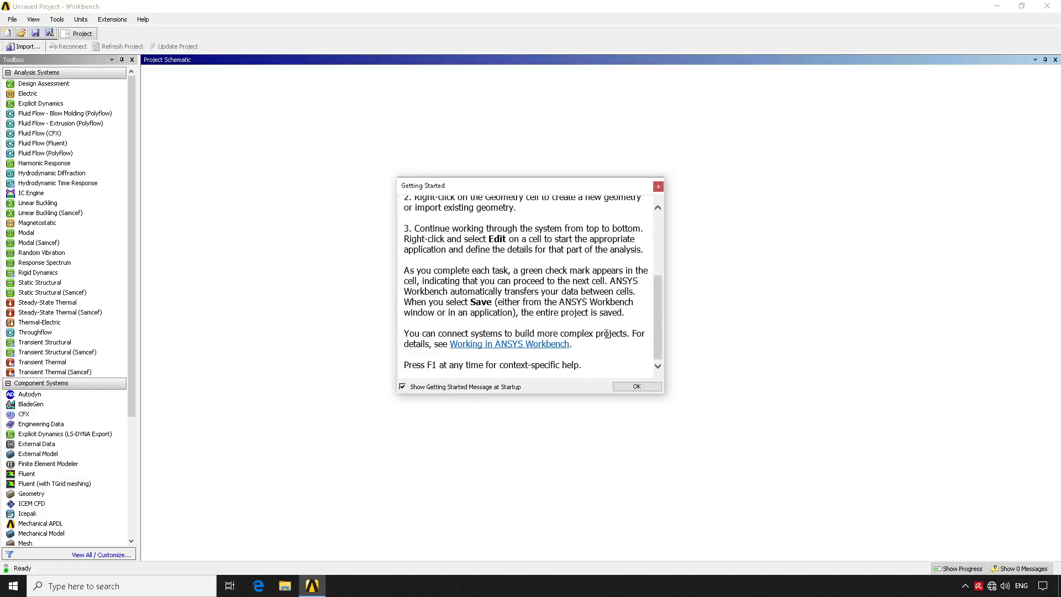
Close the Getting Started message and look at the Fluid Flow (Fluent) and (Polyflow) systems
click(632, 389)
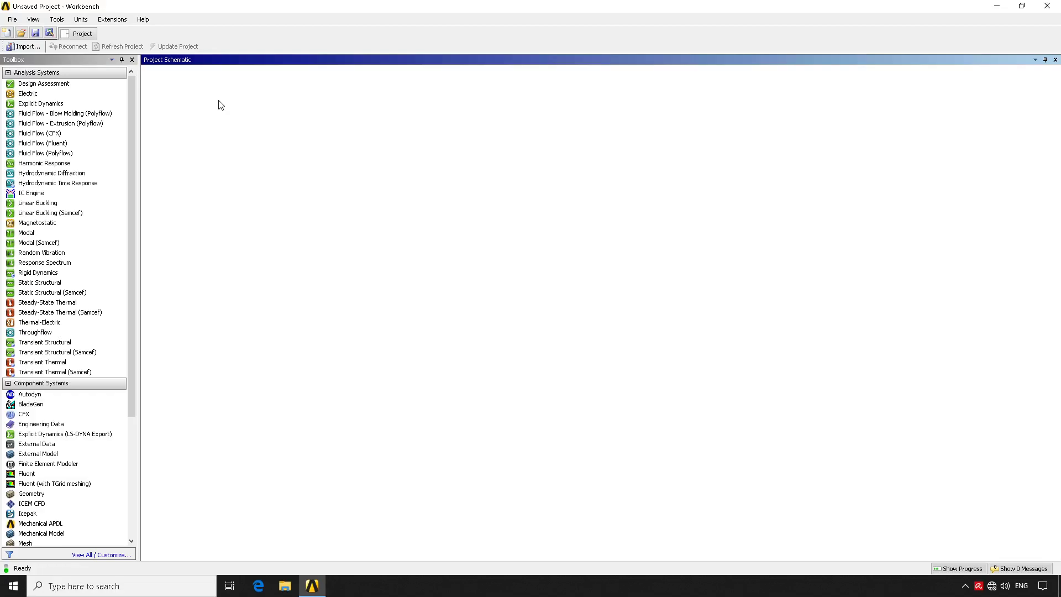
click(61, 143)
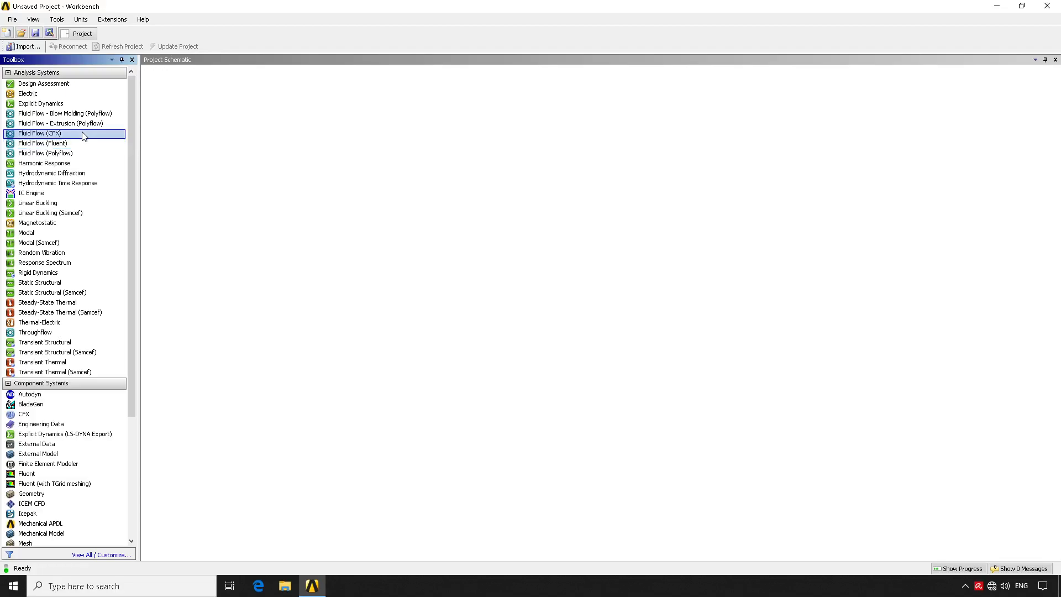
click(66, 154)
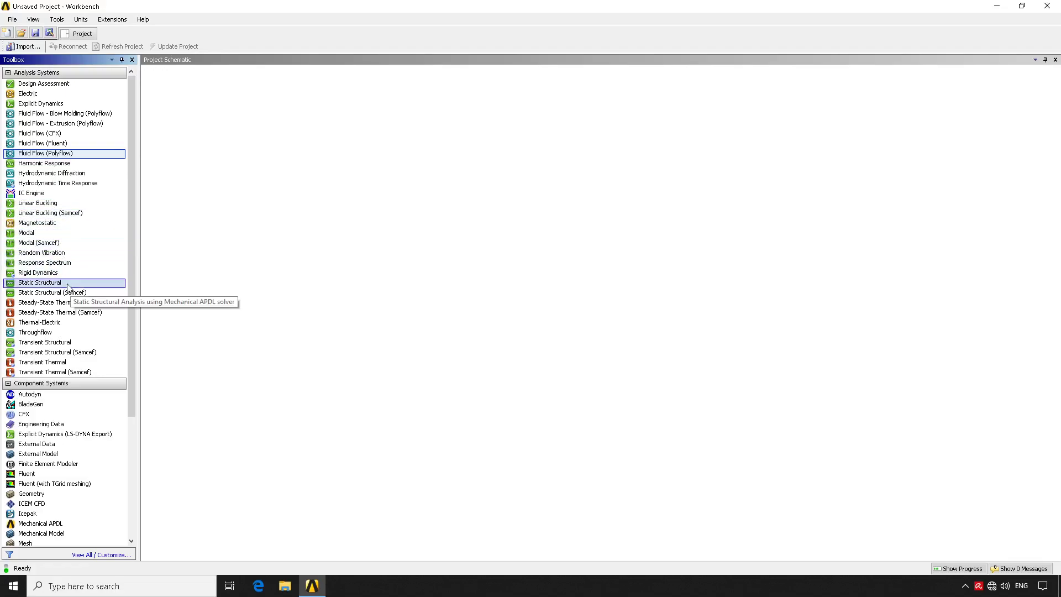
click(337, 287)
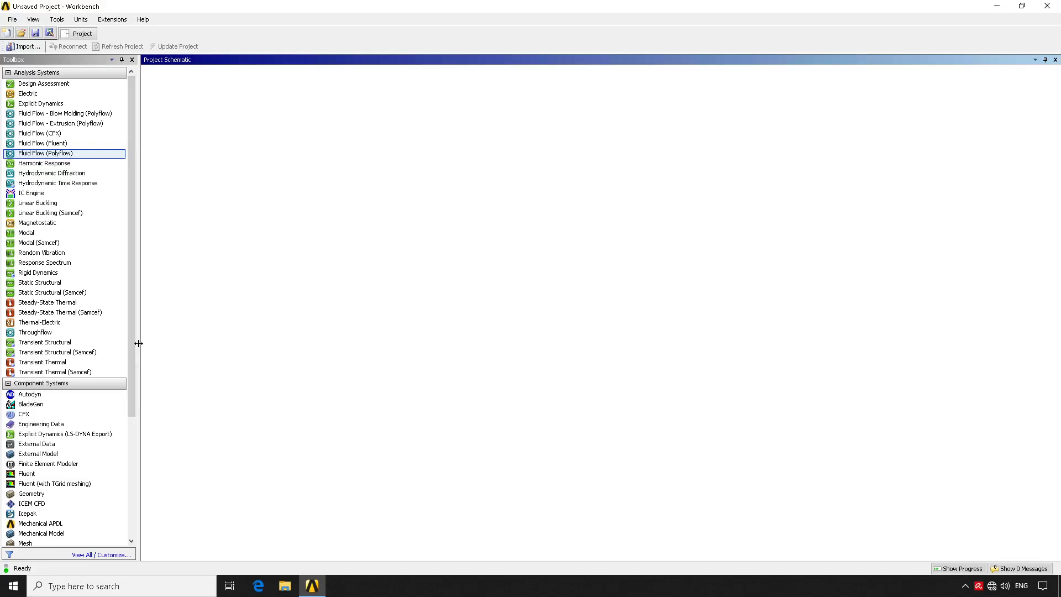
Collapse, re-expand and collapse Analysis Systems, then select BladeGen under Component Systems
click(8, 73)
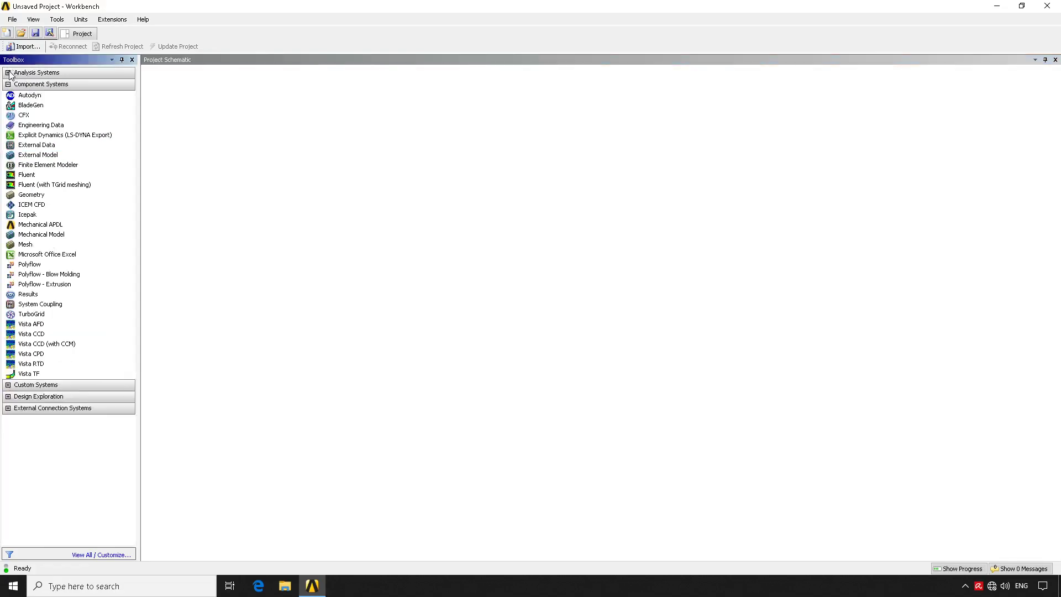
click(8, 73)
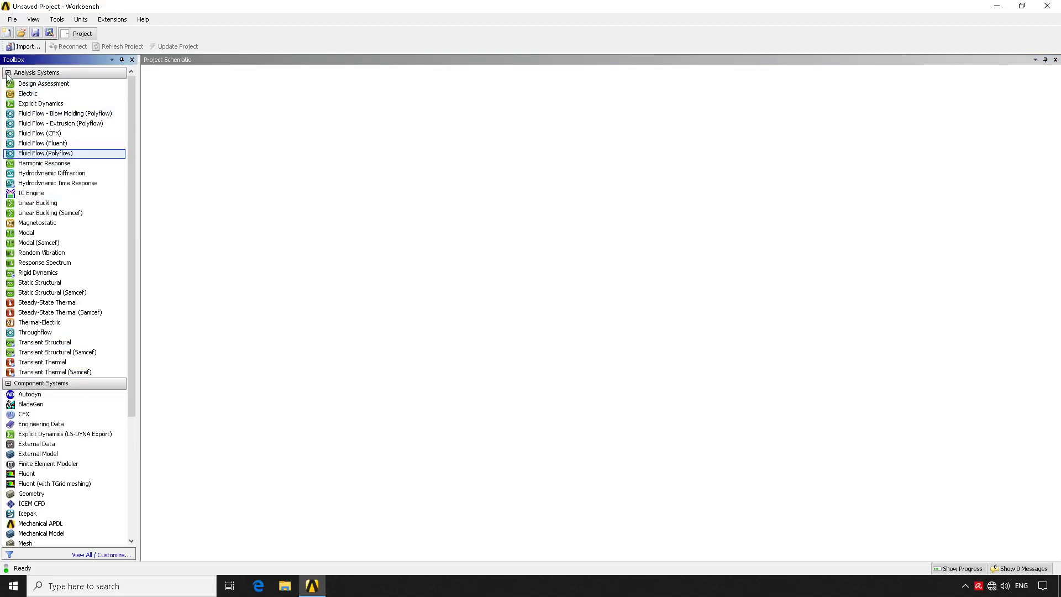
click(8, 73)
click(10, 106)
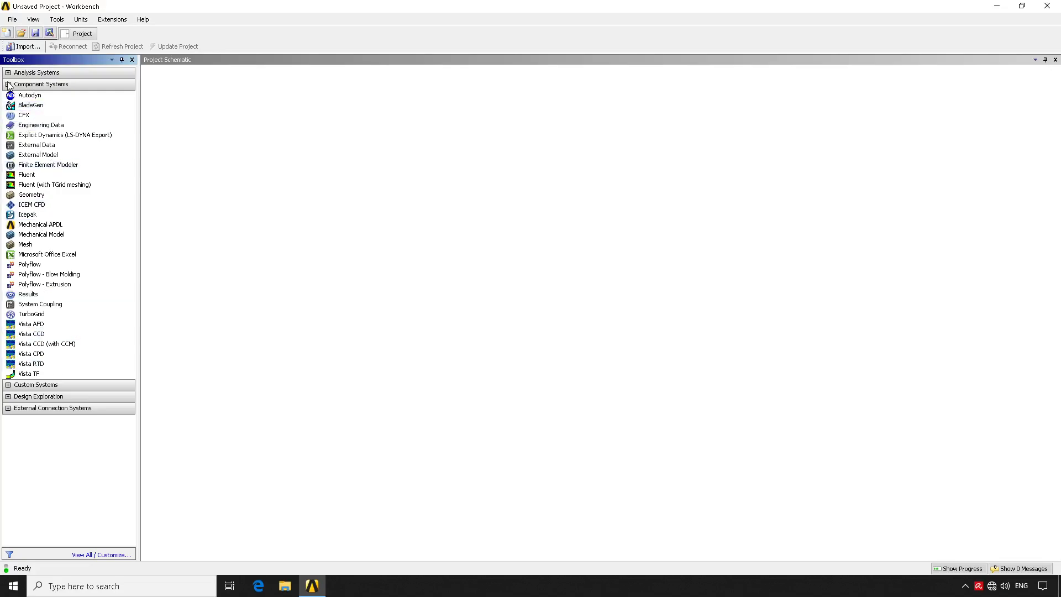
Toggle the Custom, Design Exploration and External Connection groups, then re-expand Component and Analysis Systems
click(8, 84)
click(8, 96)
click(9, 96)
click(8, 108)
click(9, 107)
click(8, 119)
click(8, 119)
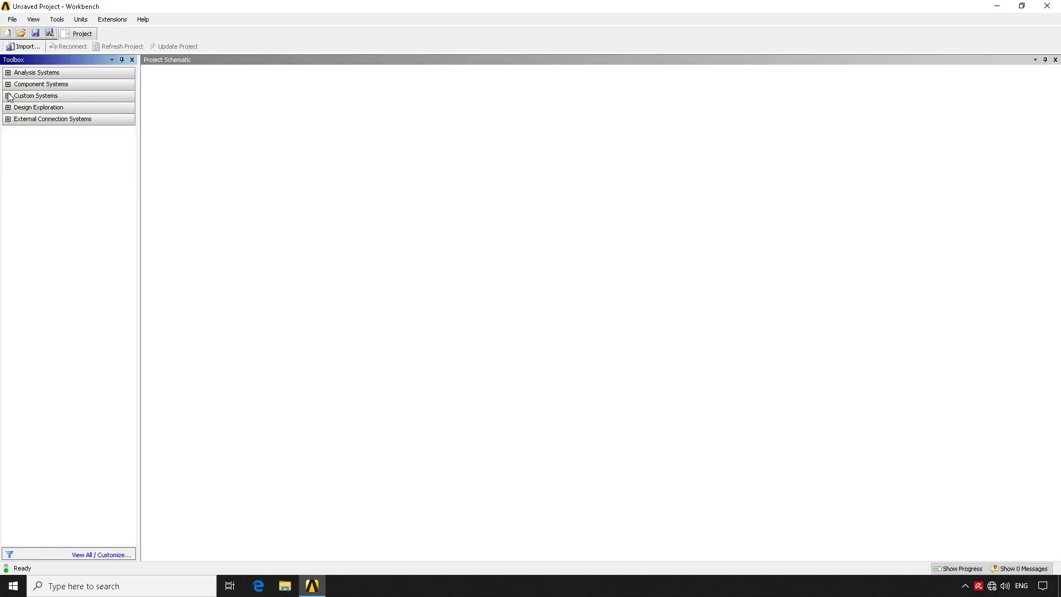
click(8, 96)
click(9, 96)
click(8, 84)
click(8, 73)
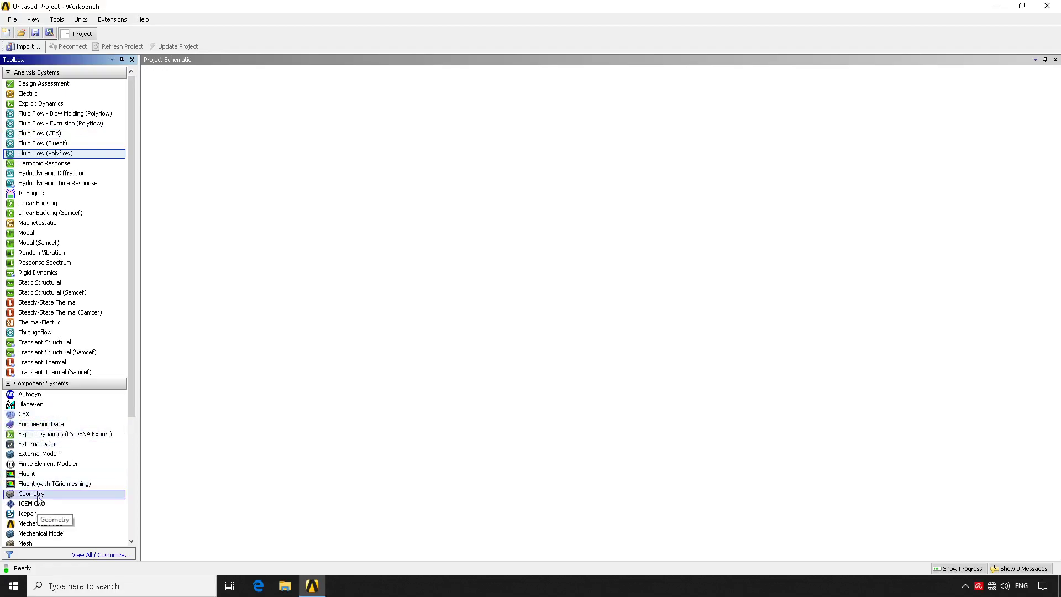
Add a standalone Geometry system A with its default name and open its geometry in DesignModeler
drag(38, 498, 297, 152)
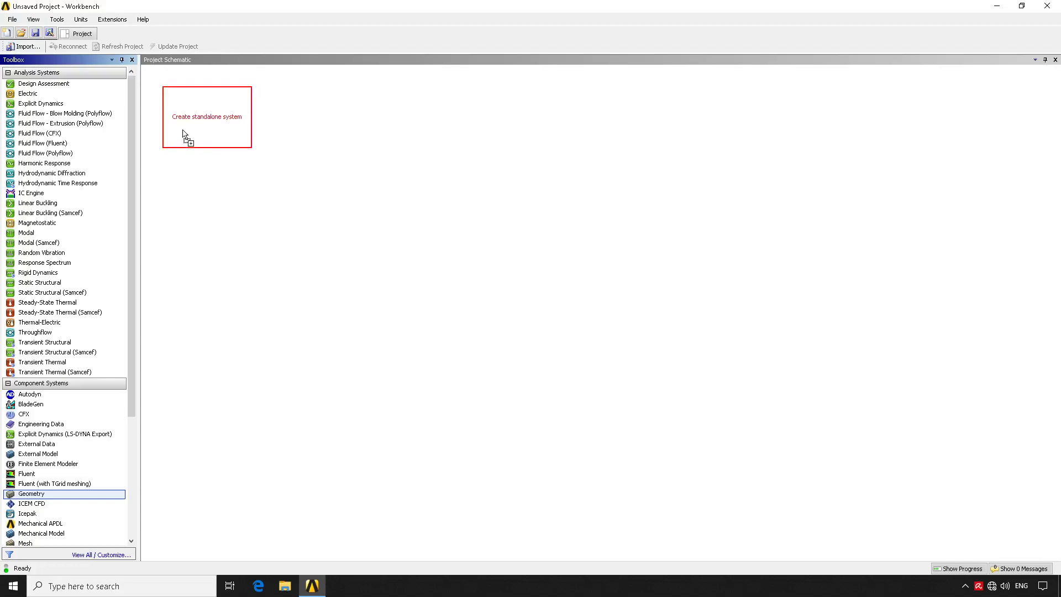
drag(183, 135, 203, 123)
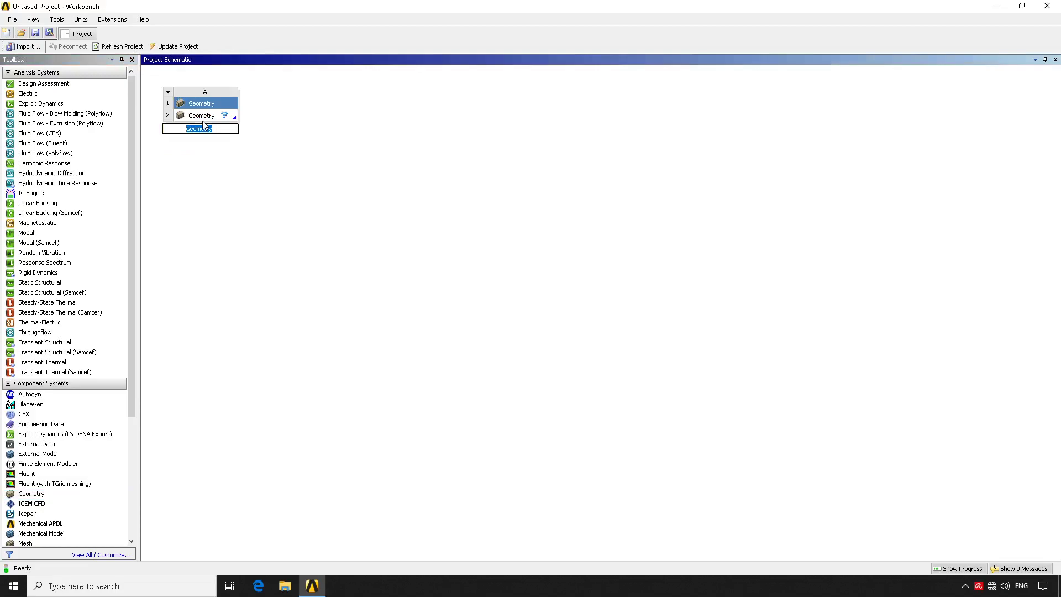
click(239, 217)
click(215, 117)
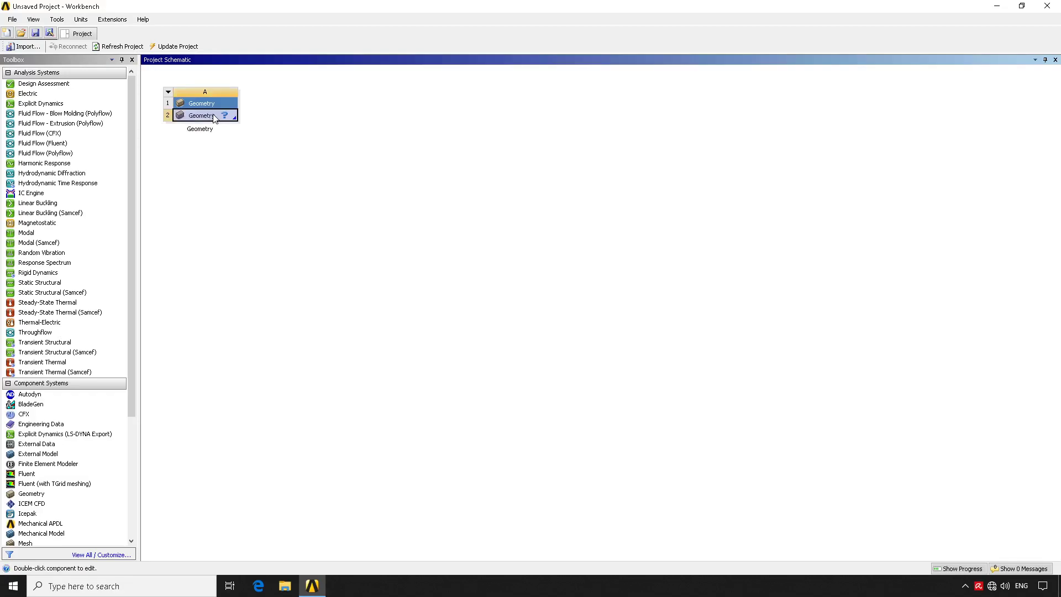
double_click(215, 117)
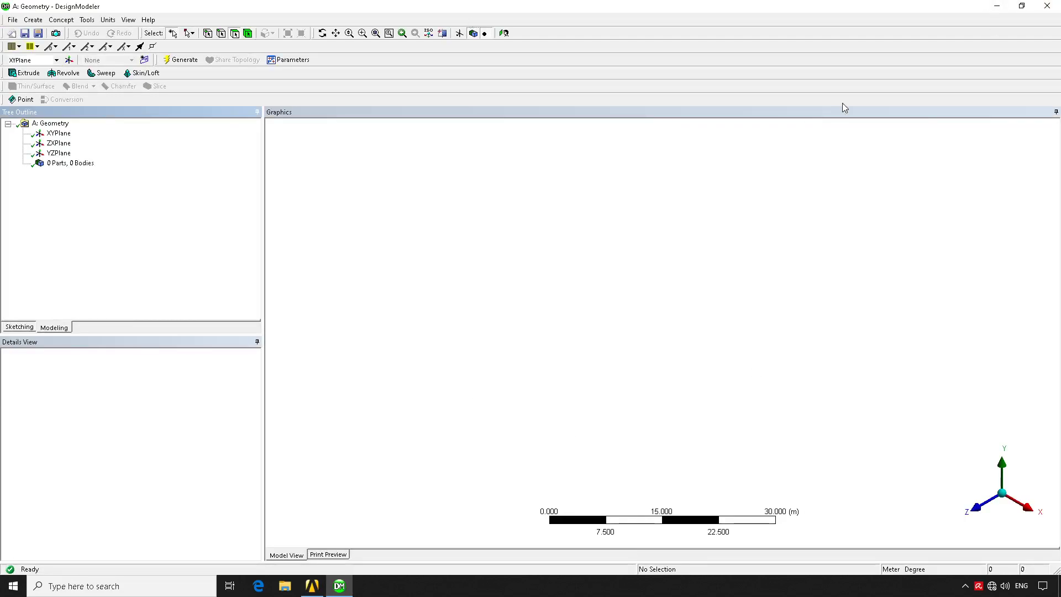
click(1006, 12)
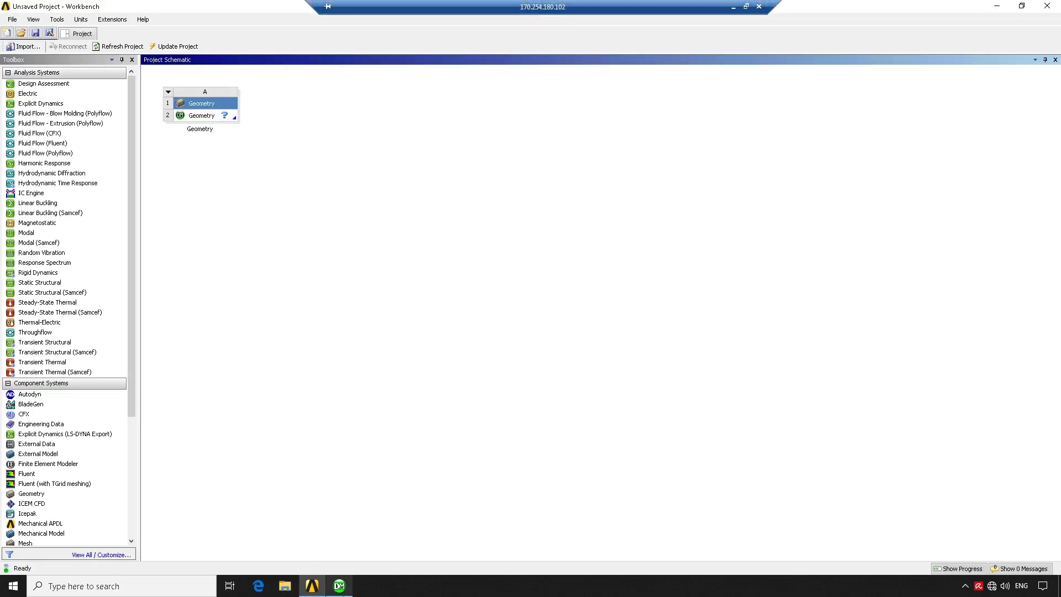
mouse_move(340, 589)
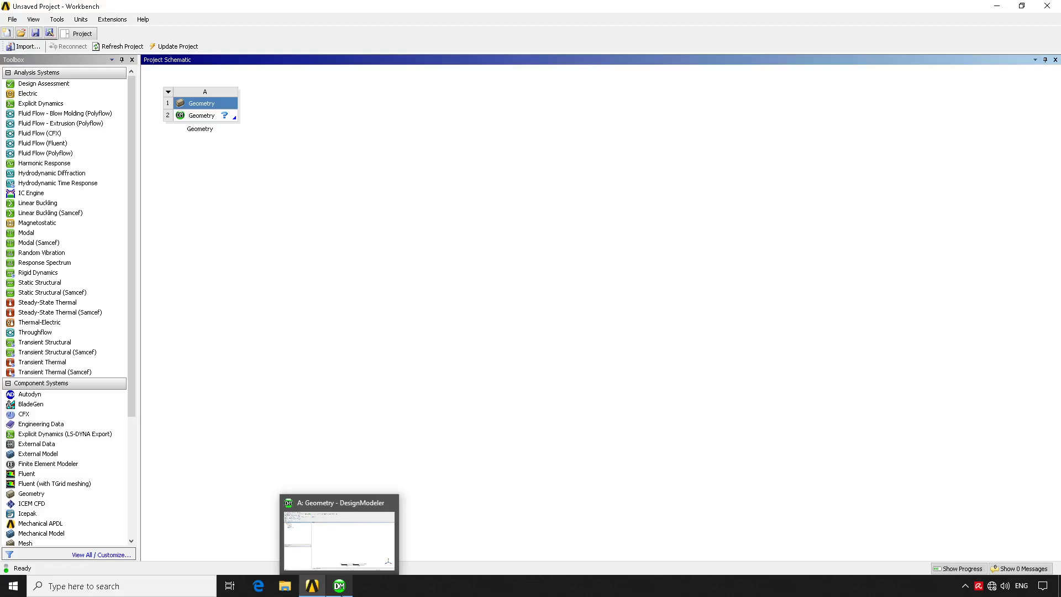
click(338, 589)
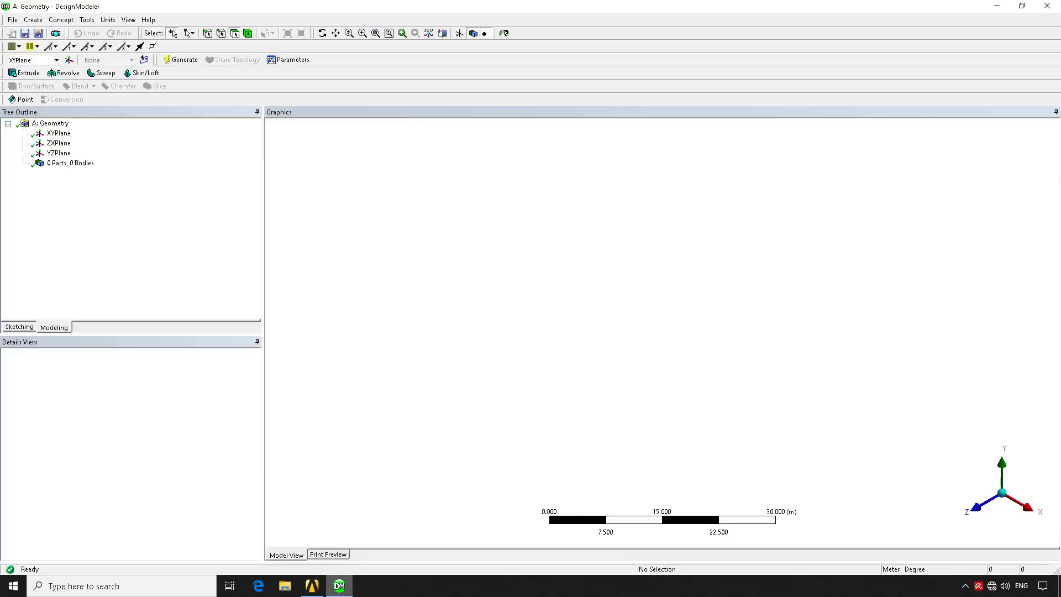
click(337, 592)
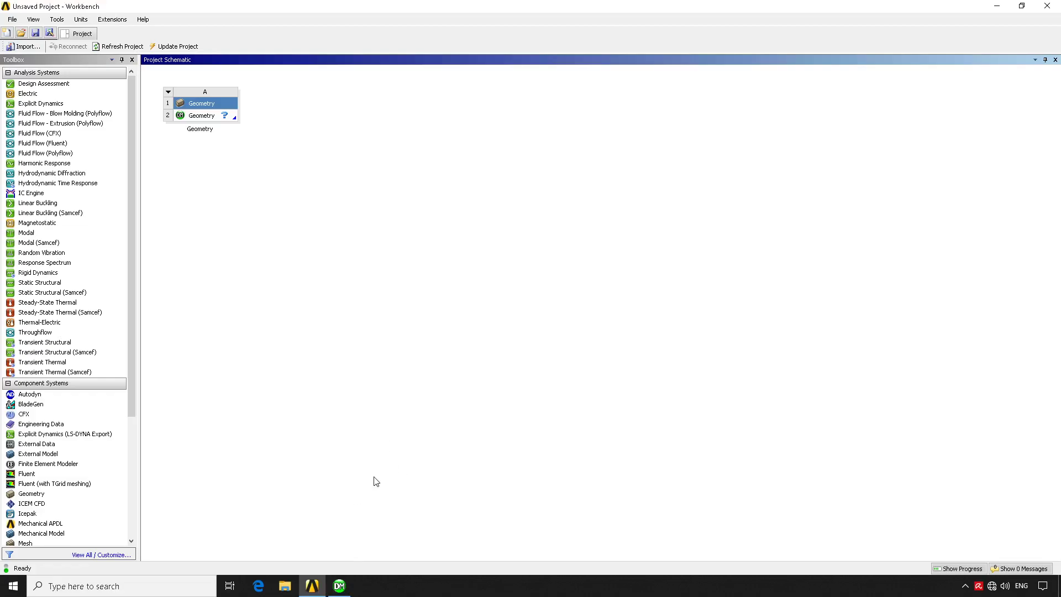
click(340, 585)
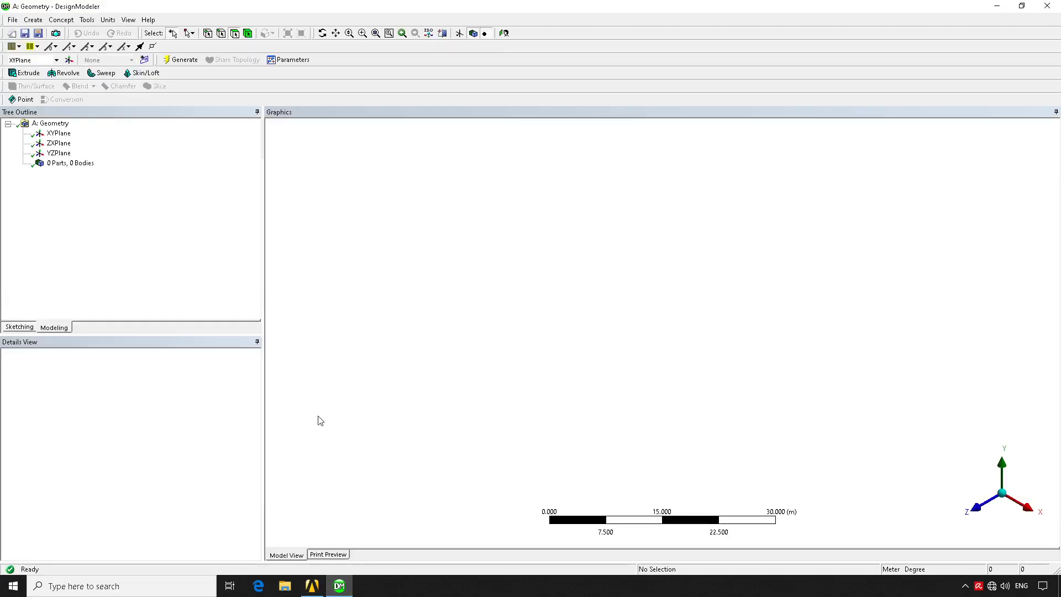
click(341, 583)
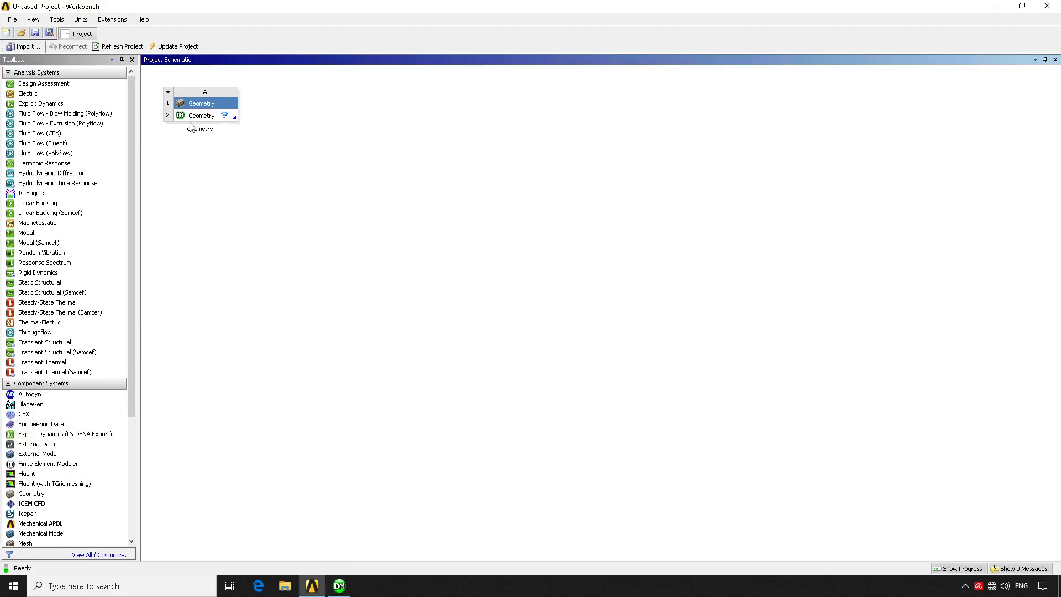
click(218, 117)
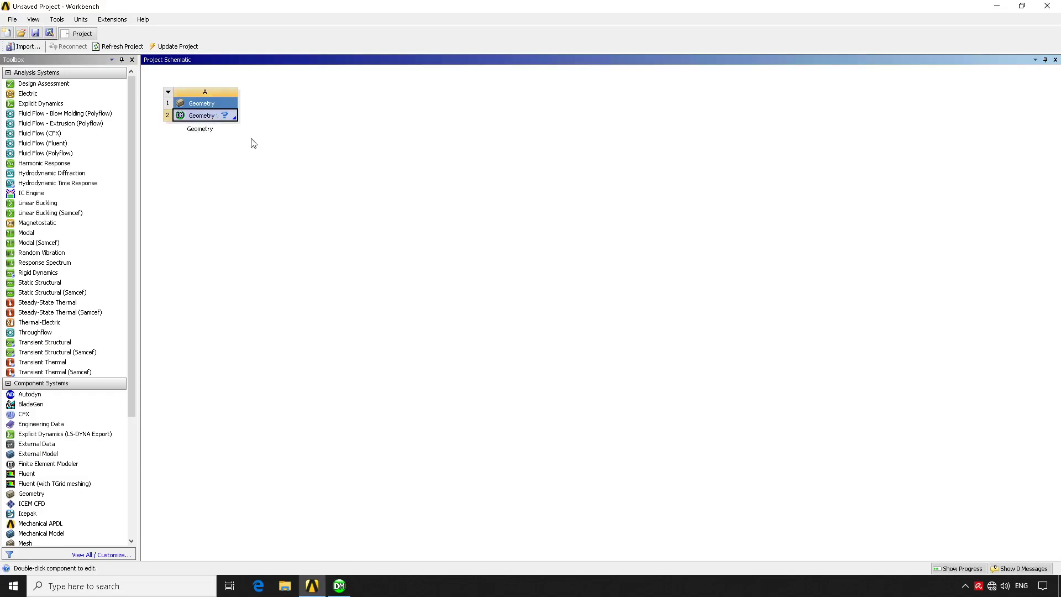
click(339, 586)
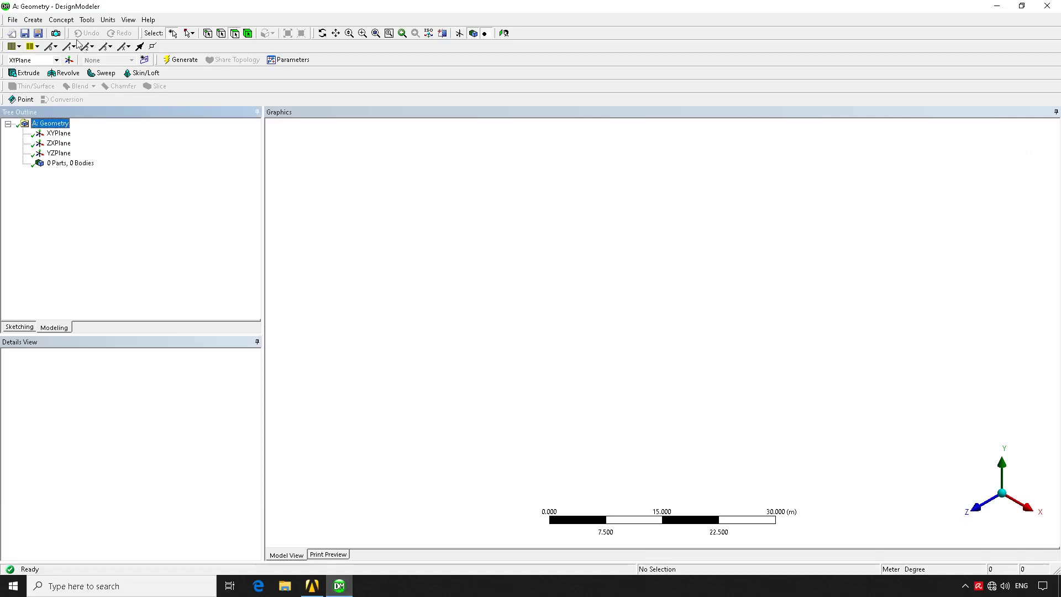
Create and generate a 1 m Box1 primitive, then minimize DesignModeler
click(33, 19)
mouse_move(79, 245)
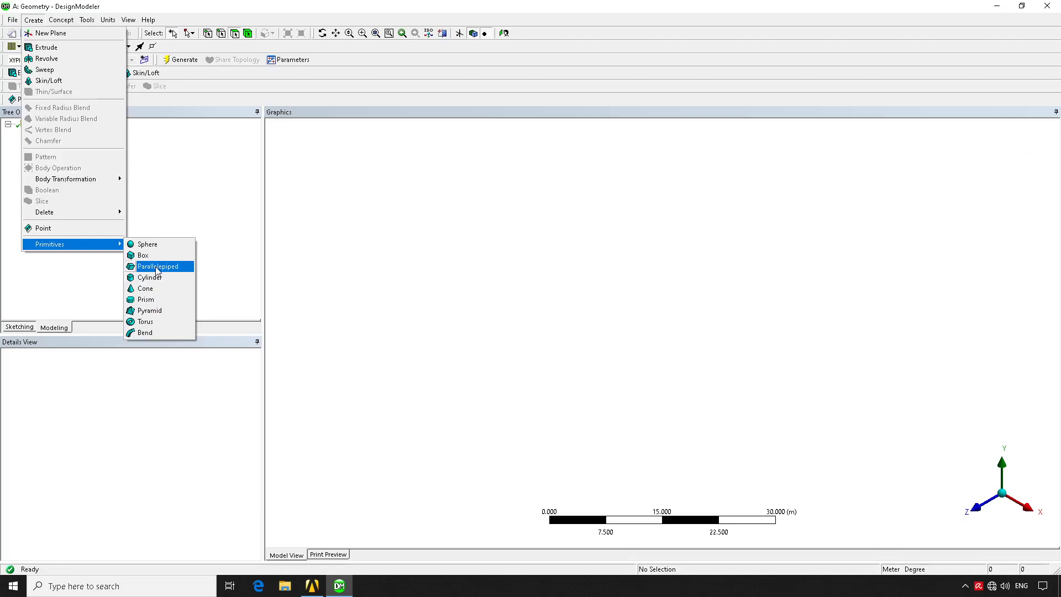
click(149, 256)
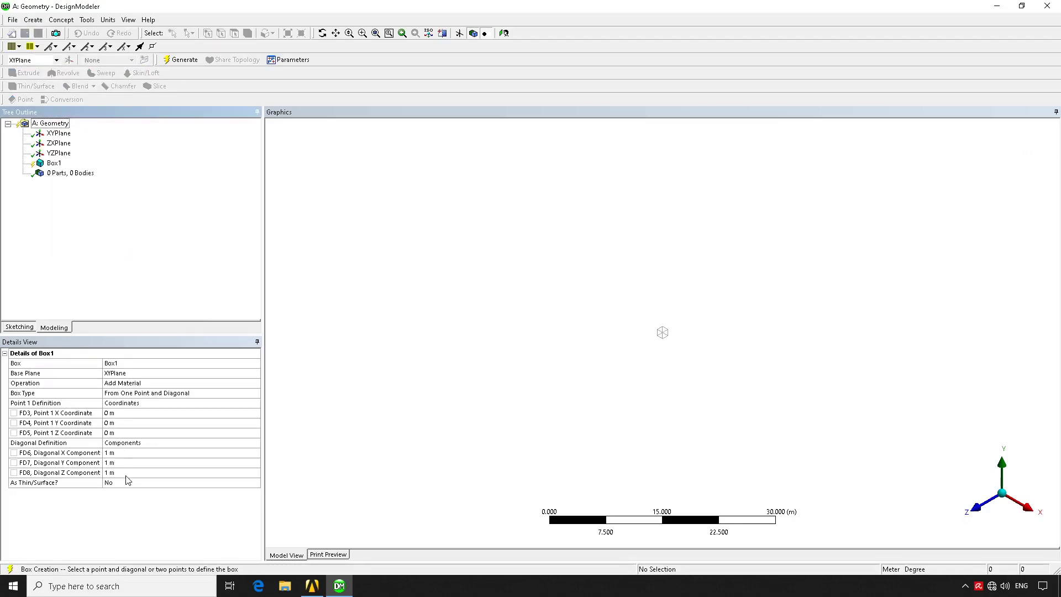
click(180, 61)
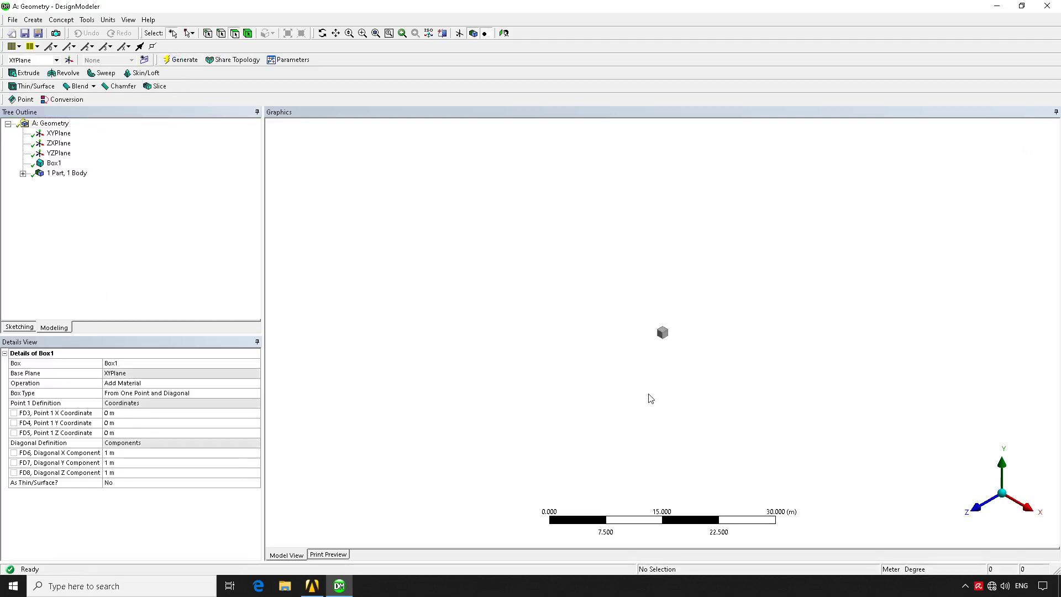
click(996, 6)
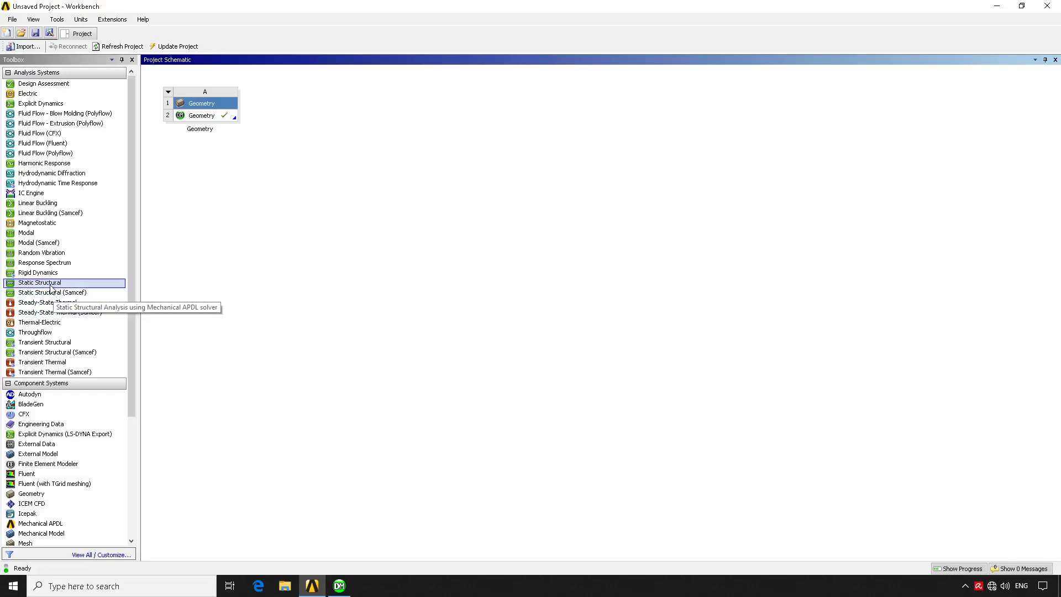
Add a standalone Static Structural system B to the schematic
drag(50, 286, 296, 116)
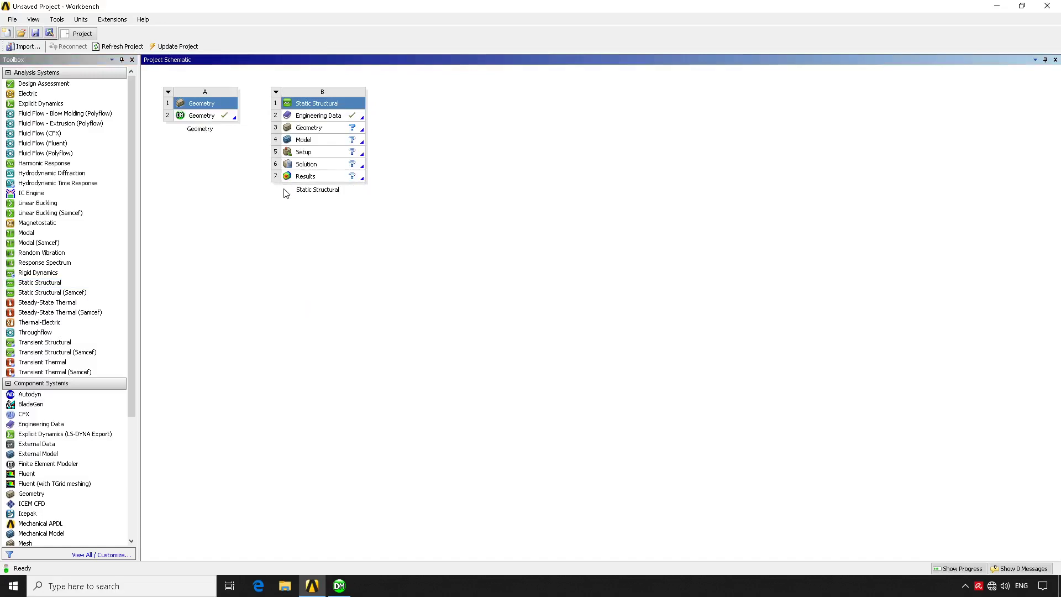
click(216, 116)
click(303, 131)
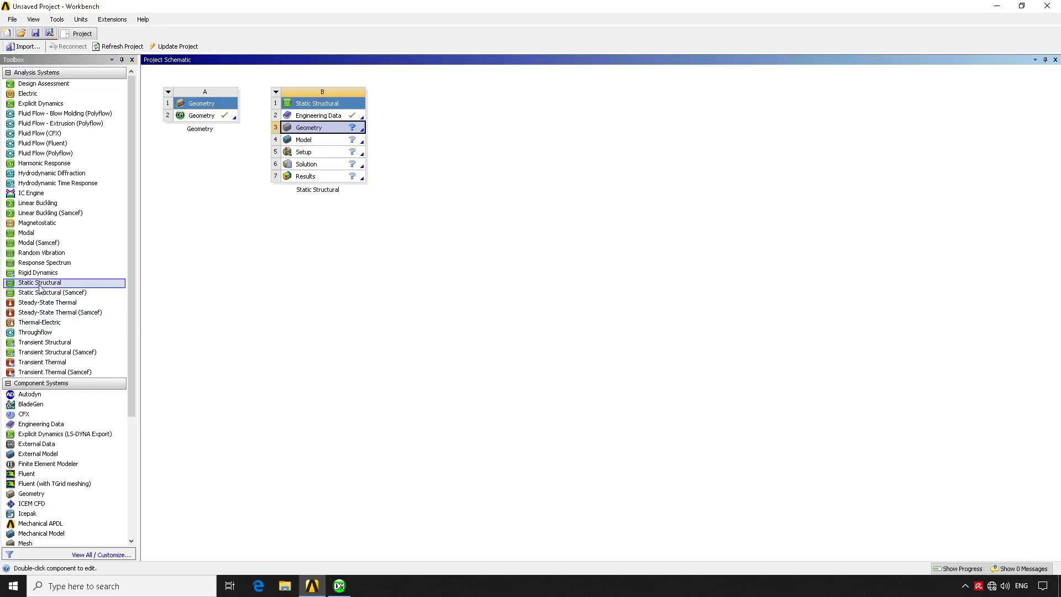
Drop a second Static Structural onto A's Geometry, creating linked system C with its default name
drag(40, 286, 223, 118)
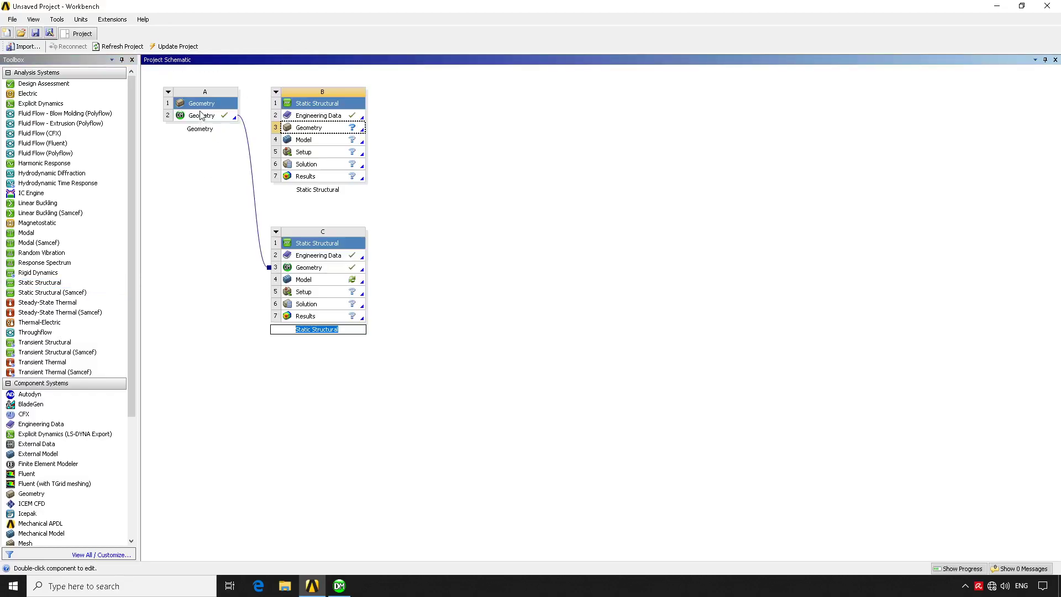
click(307, 270)
click(313, 283)
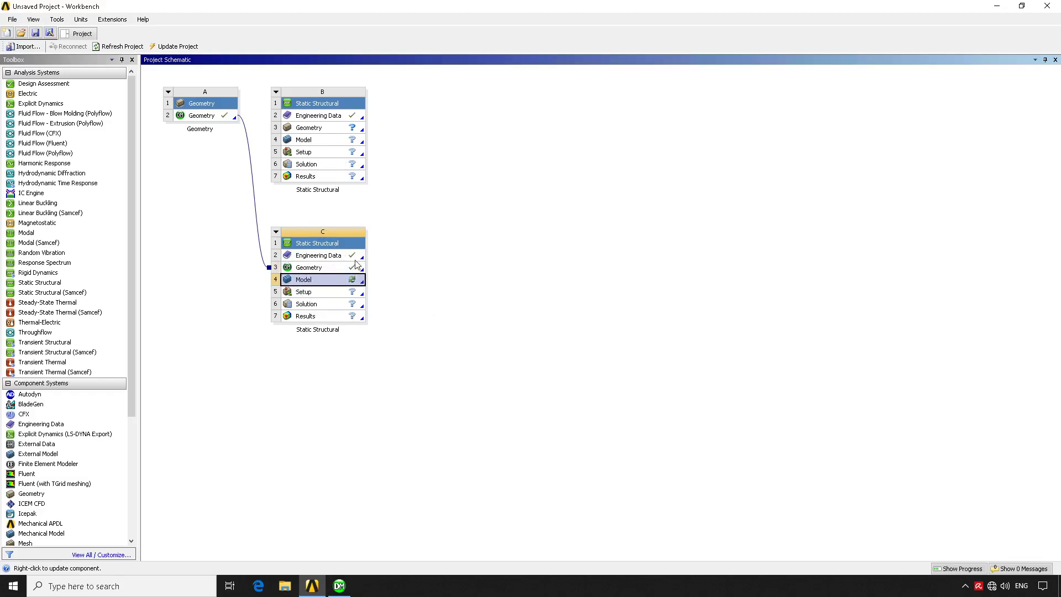
click(447, 281)
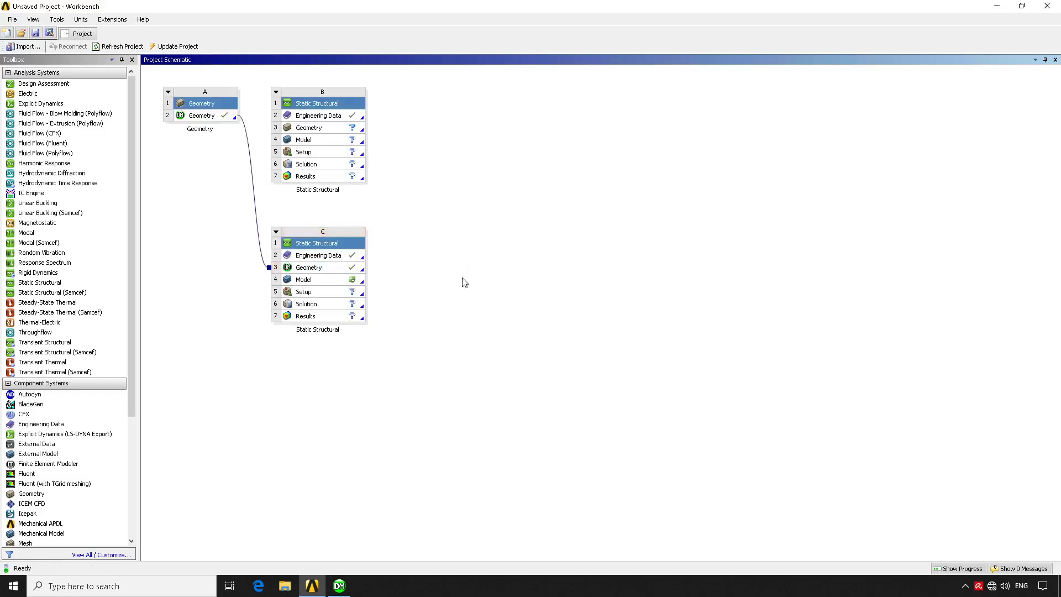
Add Modal system D sharing C's Engineering Data and Geometry, keeping the name Modal
click(62, 236)
drag(61, 237, 322, 276)
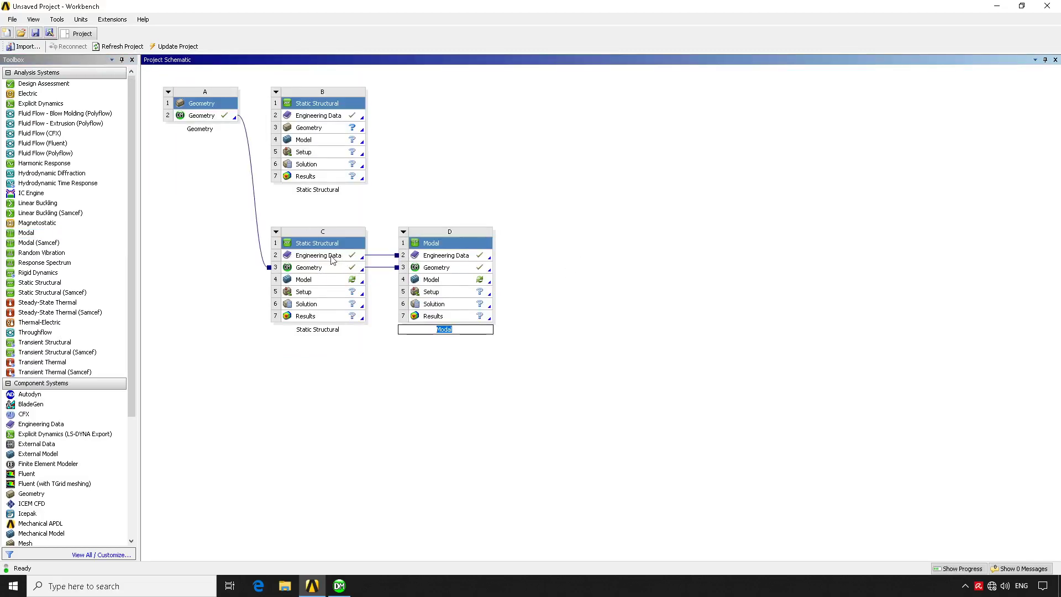
click(332, 260)
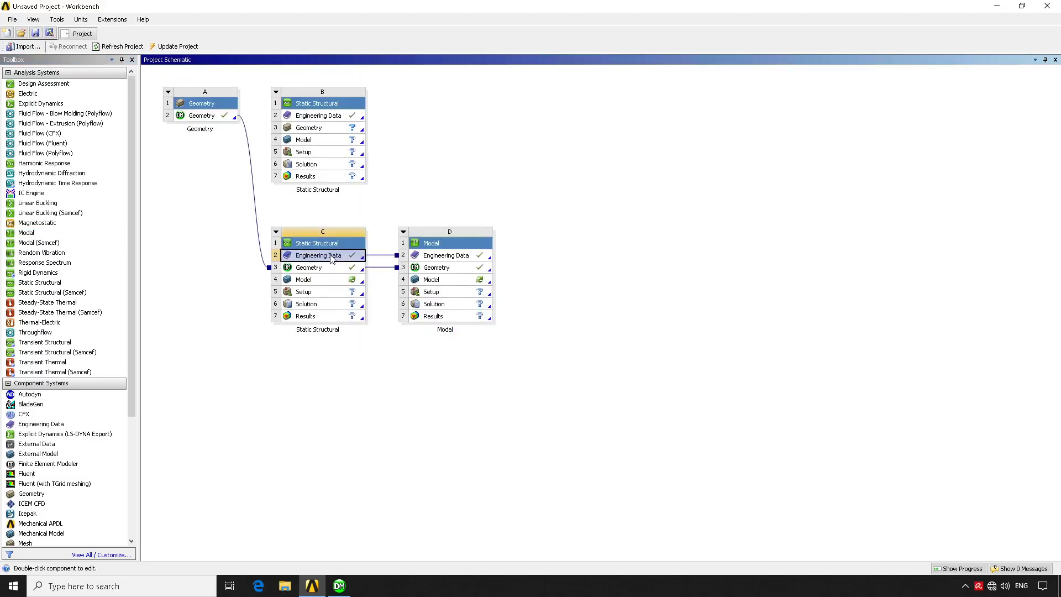
click(442, 258)
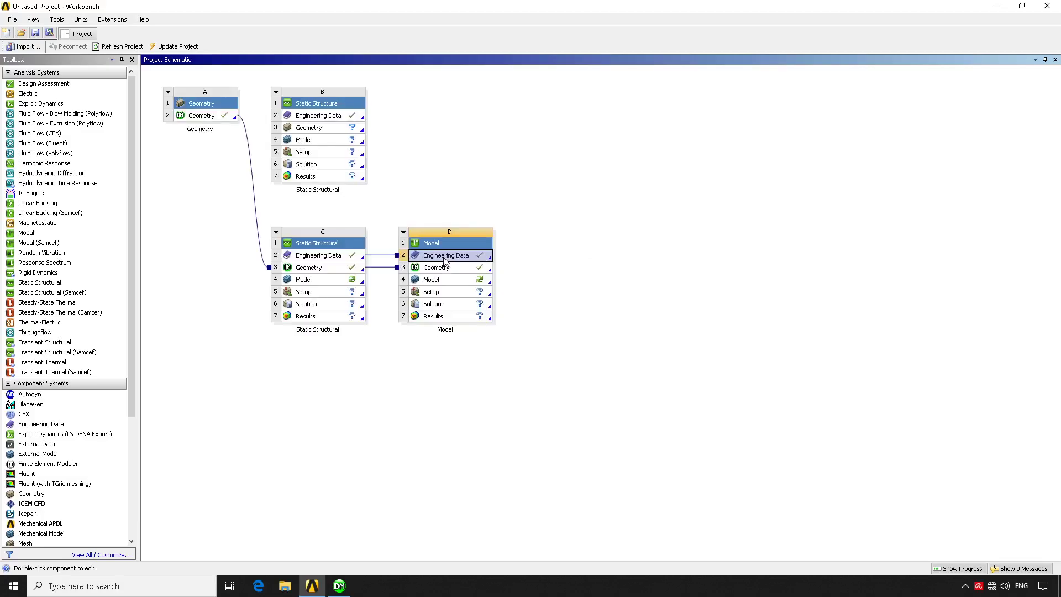
click(327, 270)
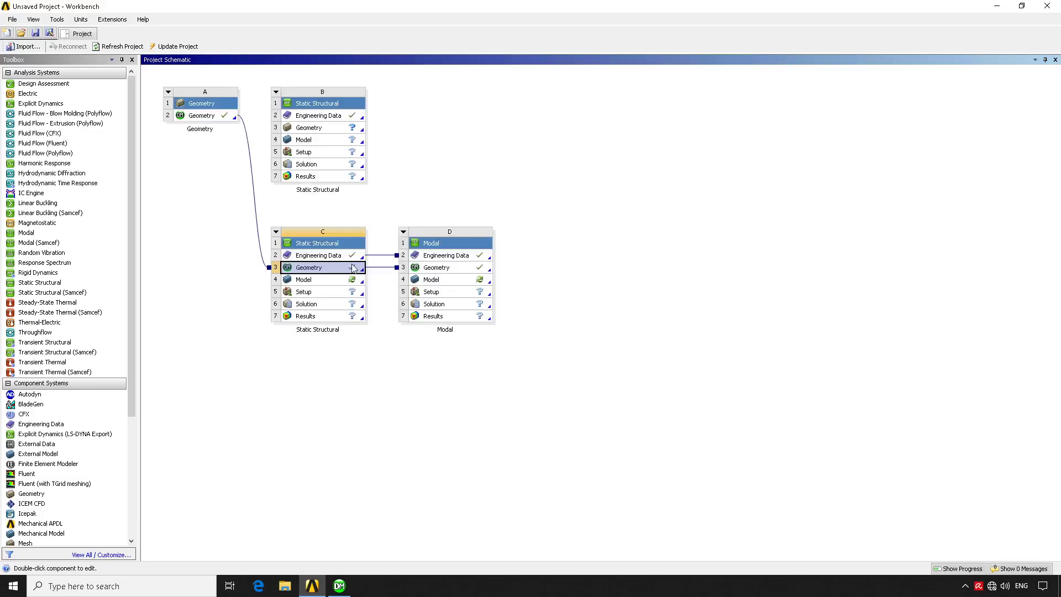
click(465, 269)
click(526, 246)
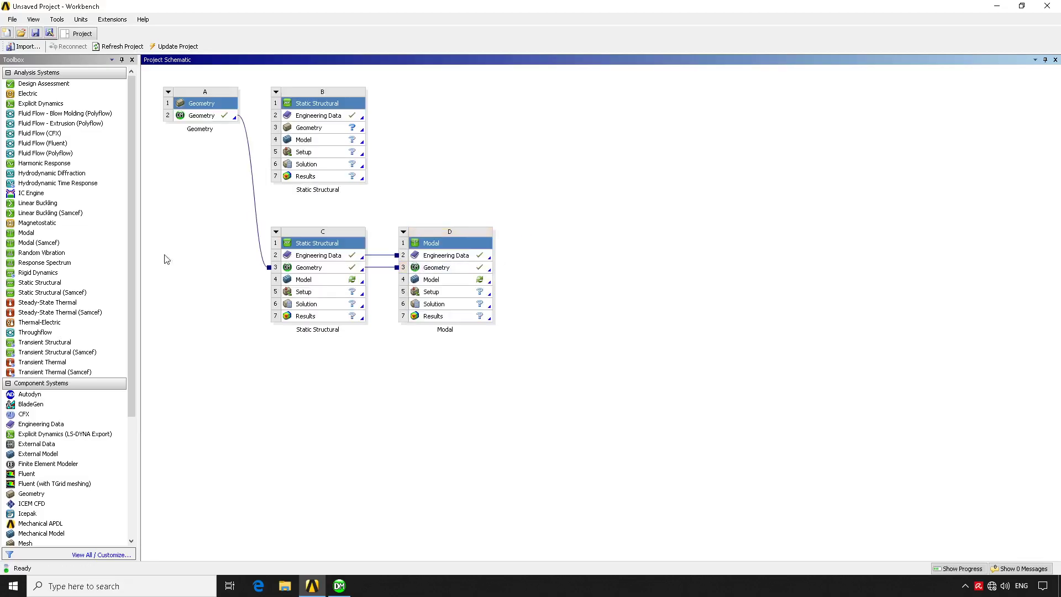
Add Modal system E fed by C's Solution and check its Geometry, Model and Setup cells
drag(49, 233, 327, 304)
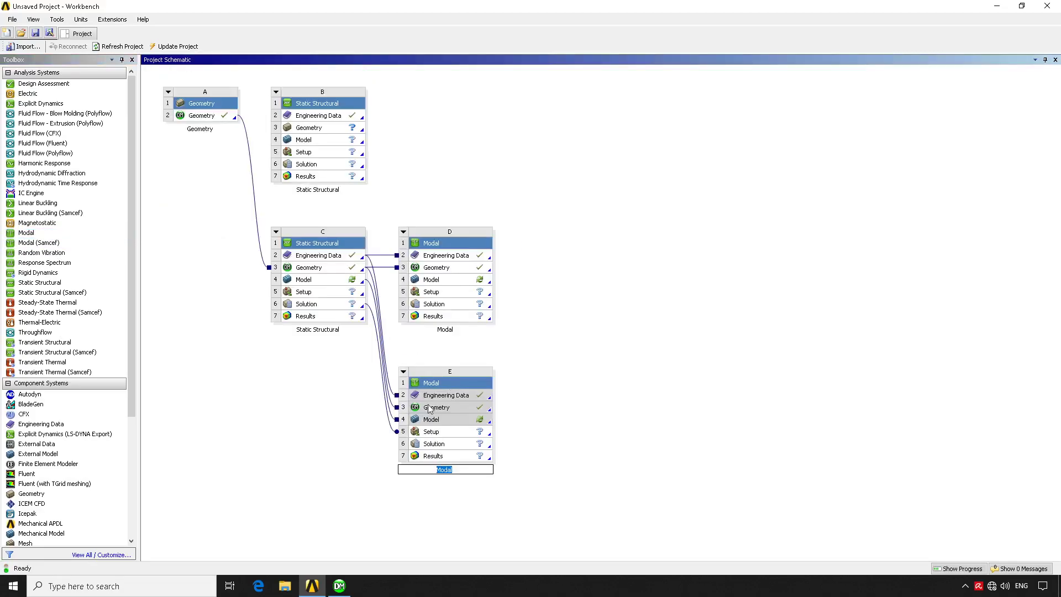
click(440, 424)
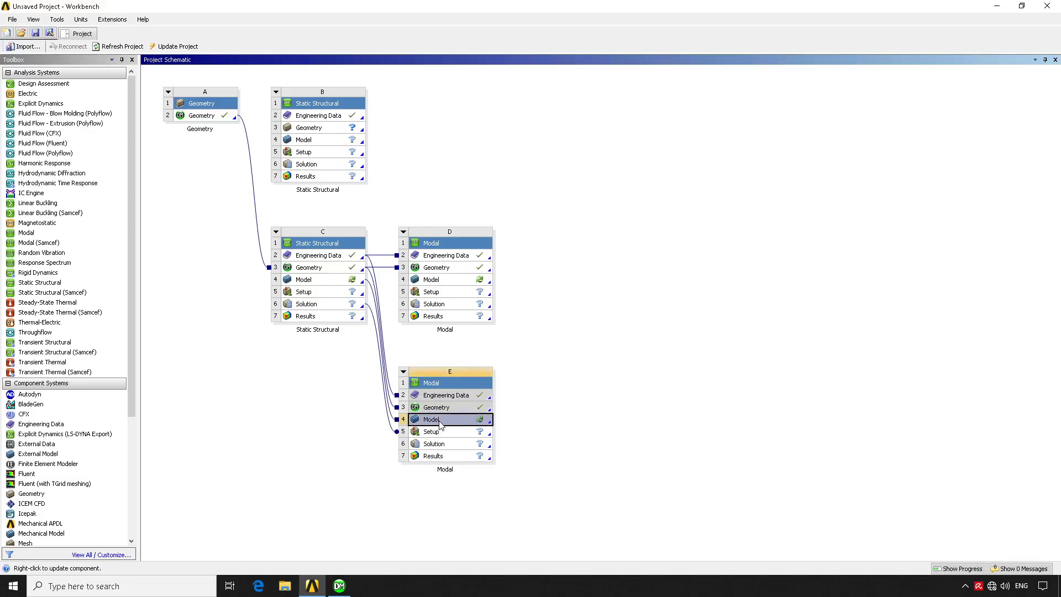
click(446, 408)
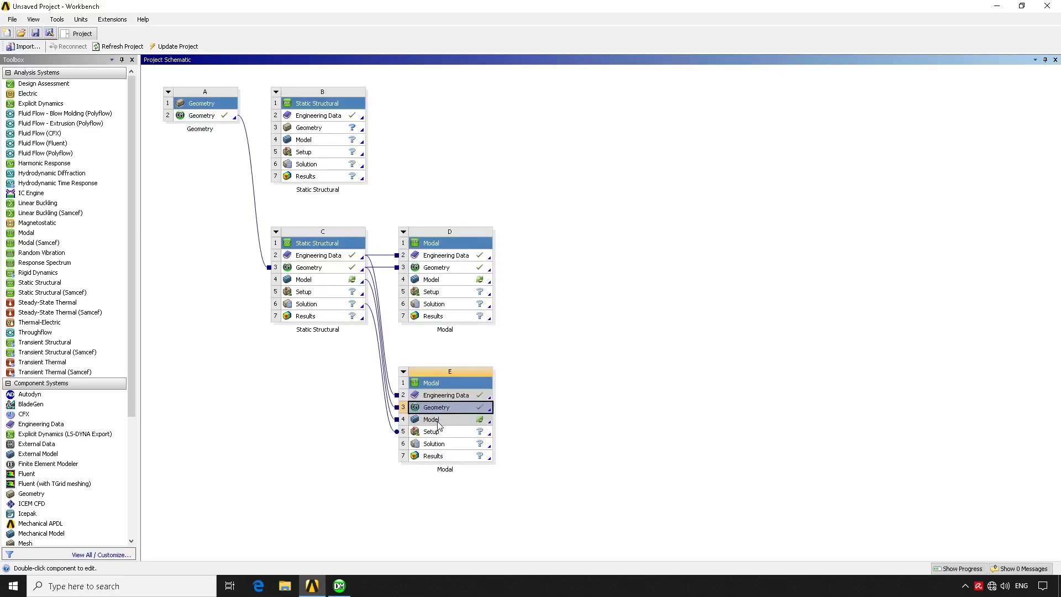
click(438, 423)
click(436, 432)
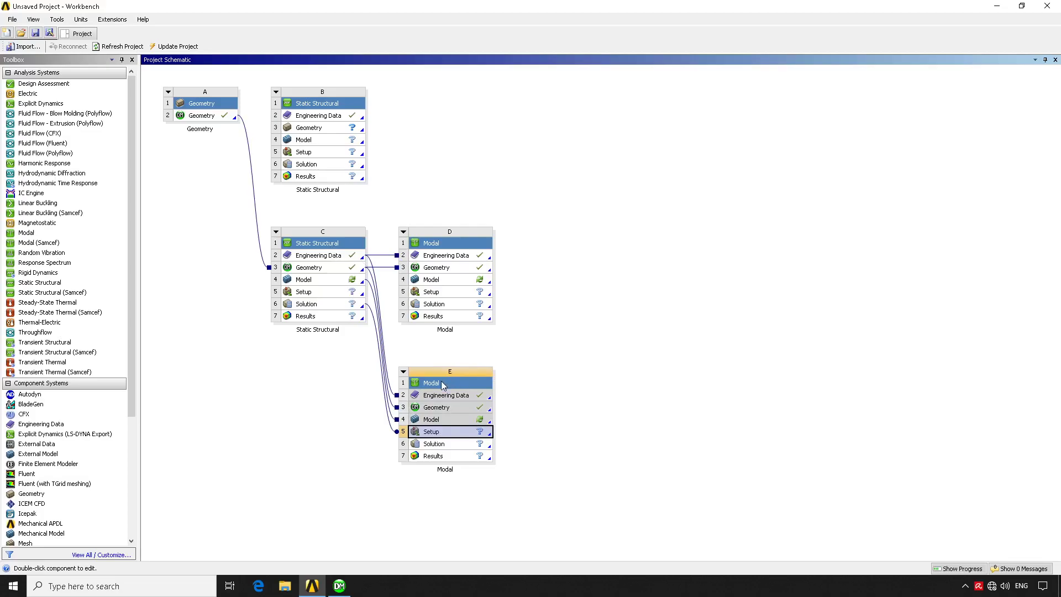
Launch Mechanical from Modal system D's Model cell
click(317, 316)
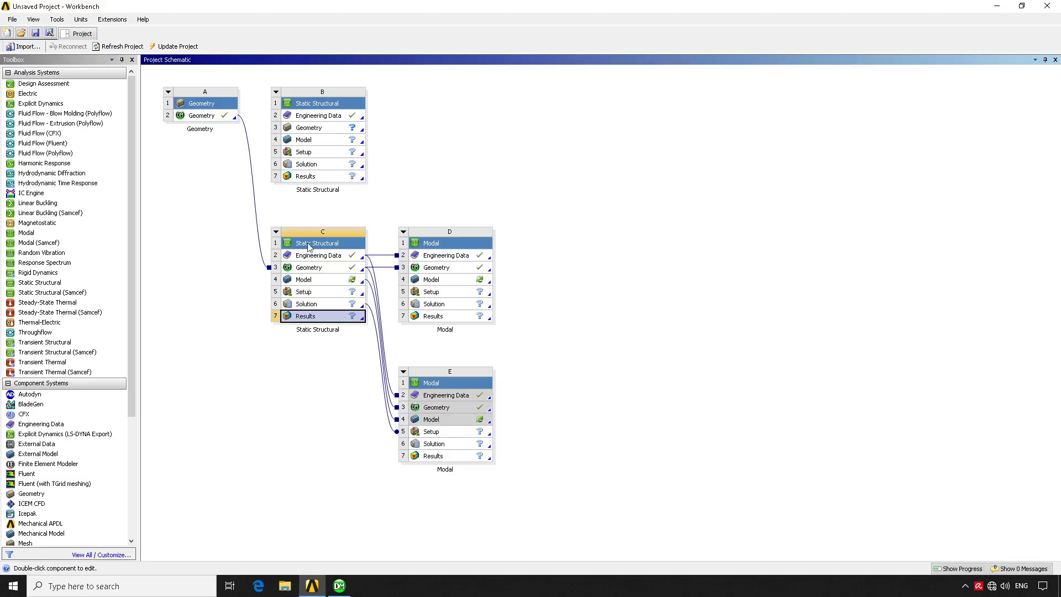
click(542, 341)
click(468, 270)
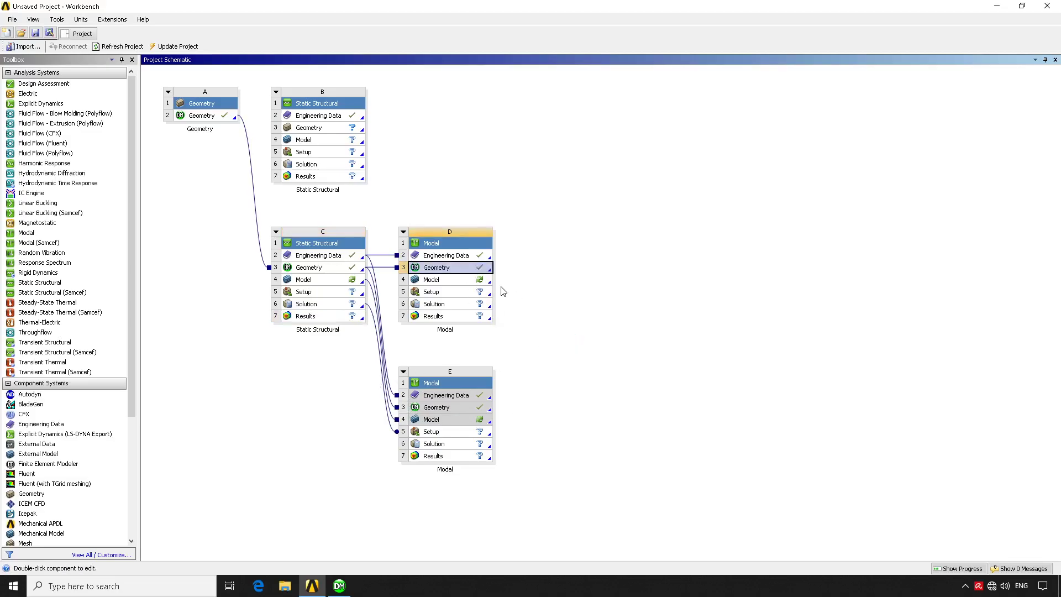
click(464, 285)
click(586, 354)
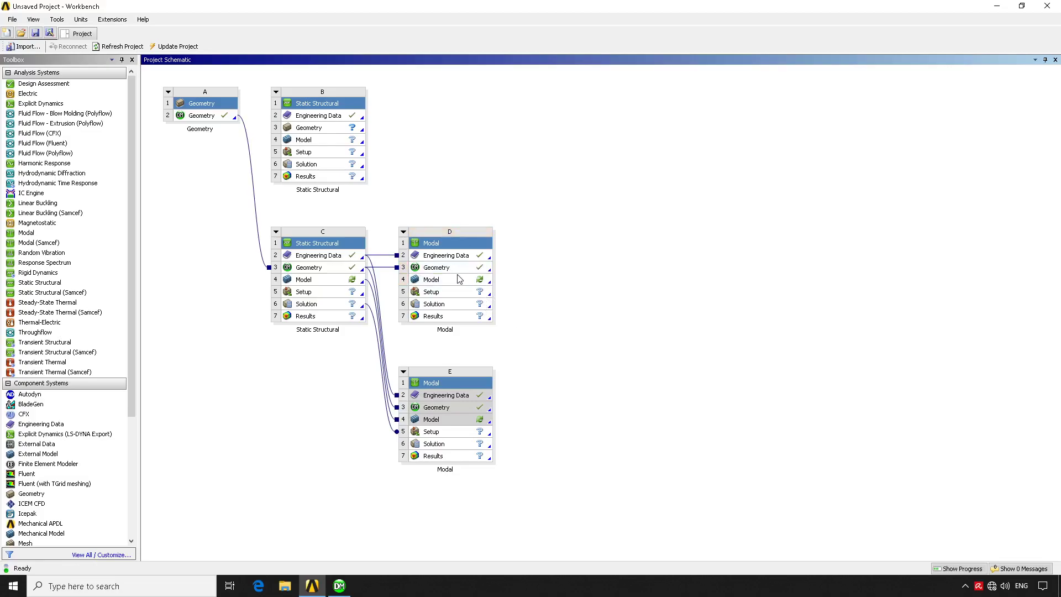
click(444, 282)
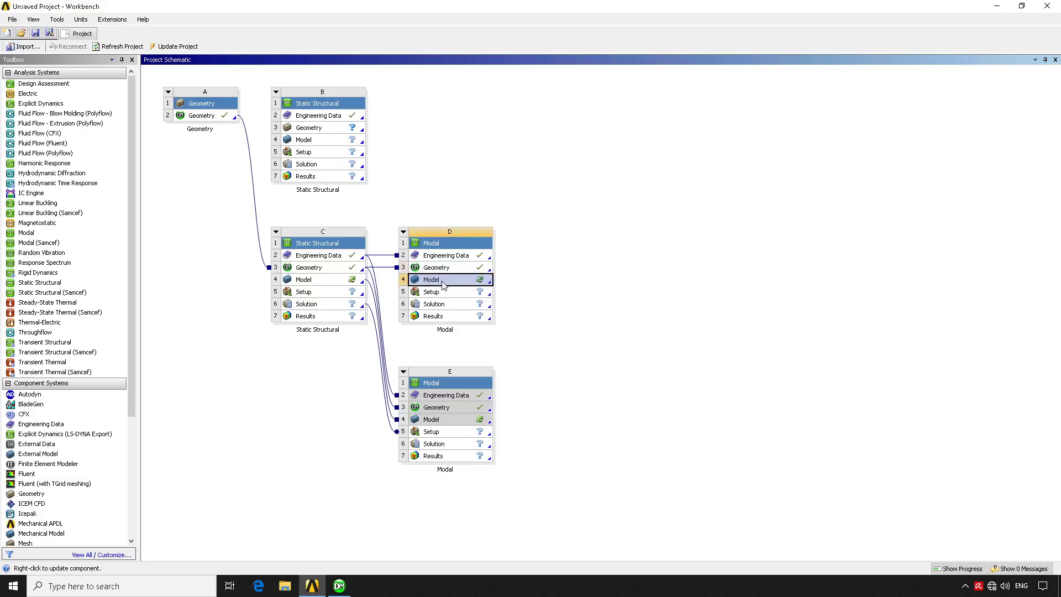
double_click(444, 285)
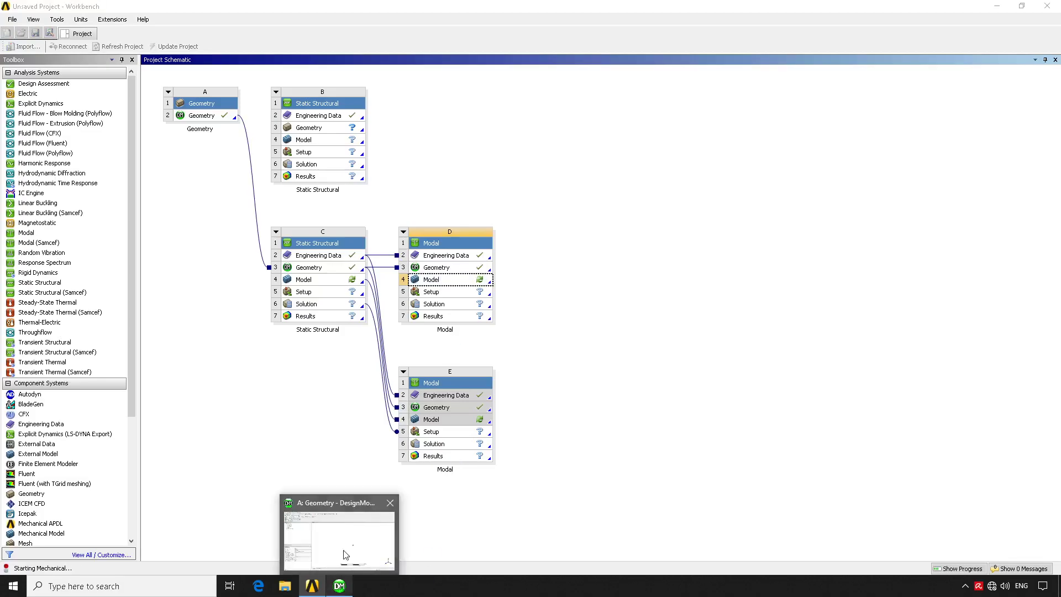
While Mechanical loads, switch between Workbench and DesignModeler from the taskbar, ending in DesignModeler
click(340, 585)
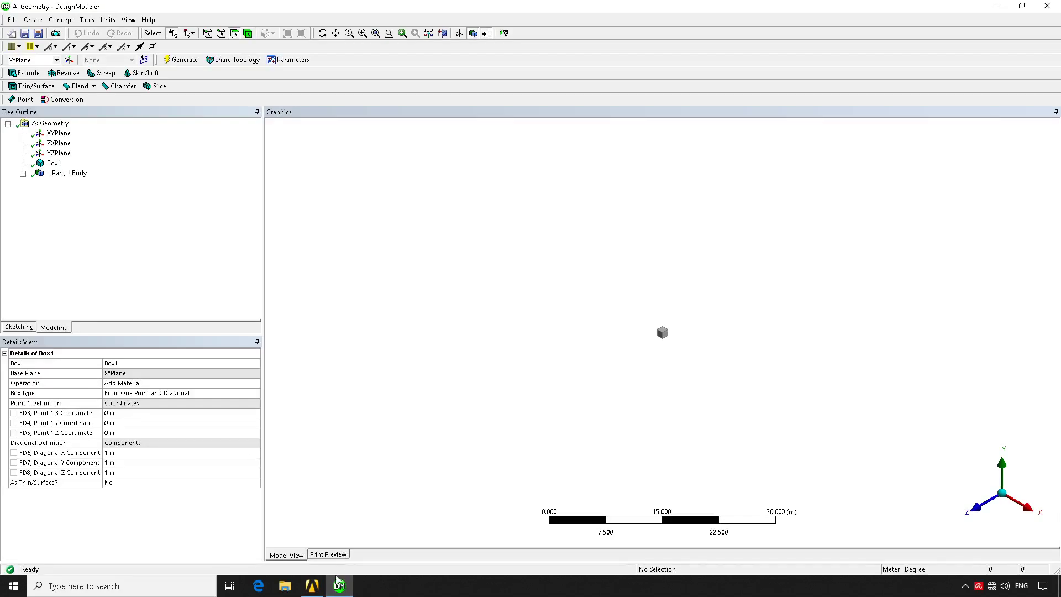
click(340, 586)
click(340, 586)
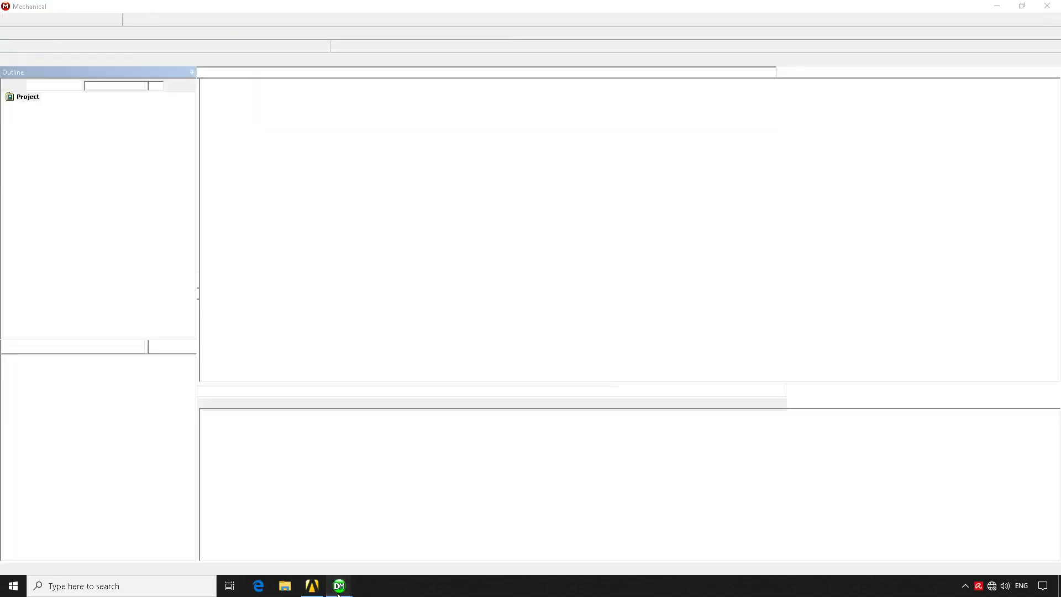
mouse_move(339, 585)
click(317, 525)
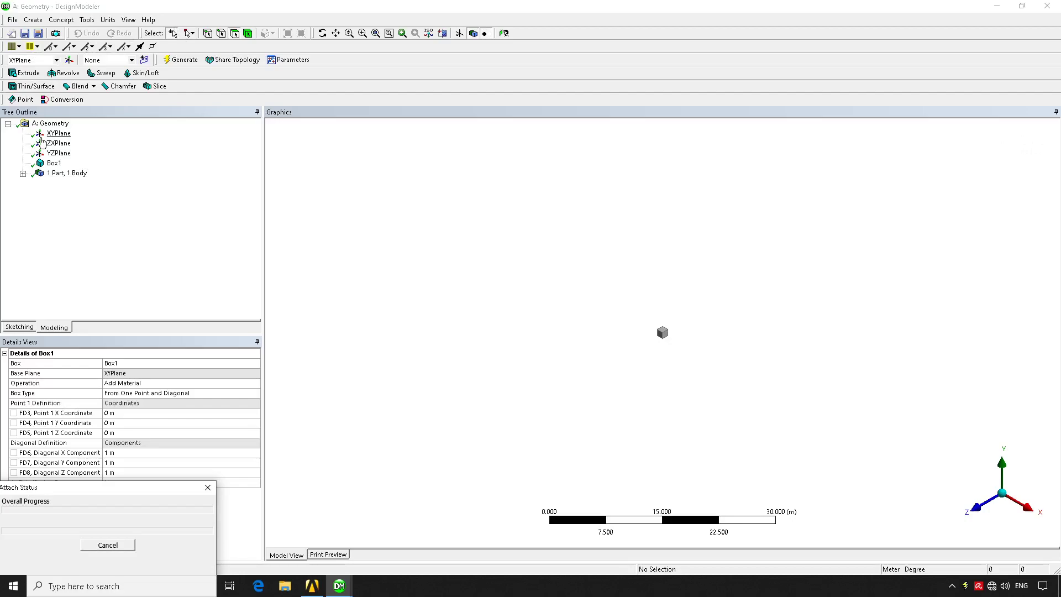
Look at DesignModeler's File menu without choosing anything, then return to Workbench
click(12, 20)
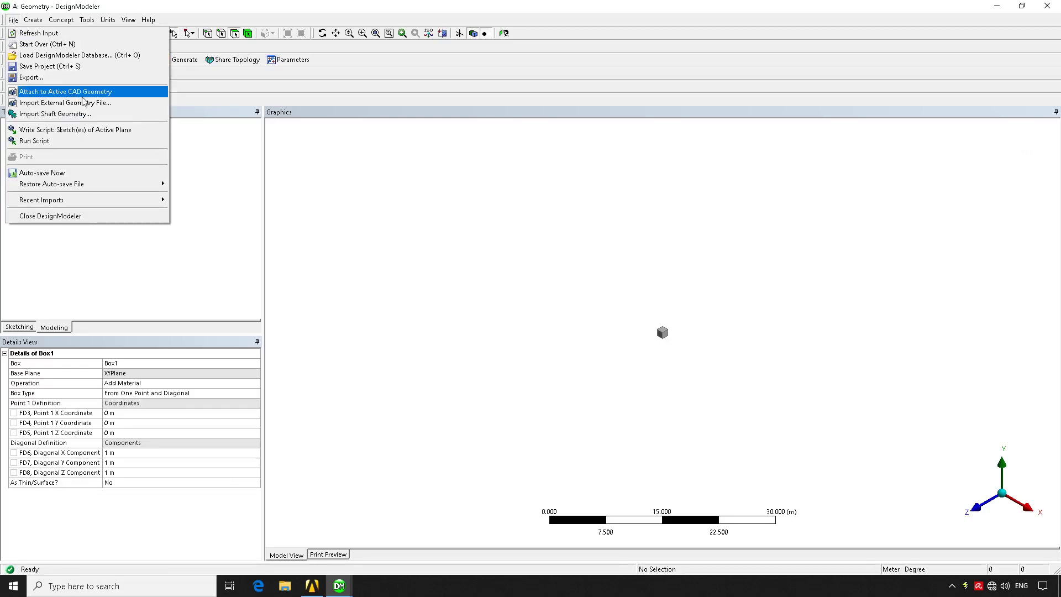
click(275, 154)
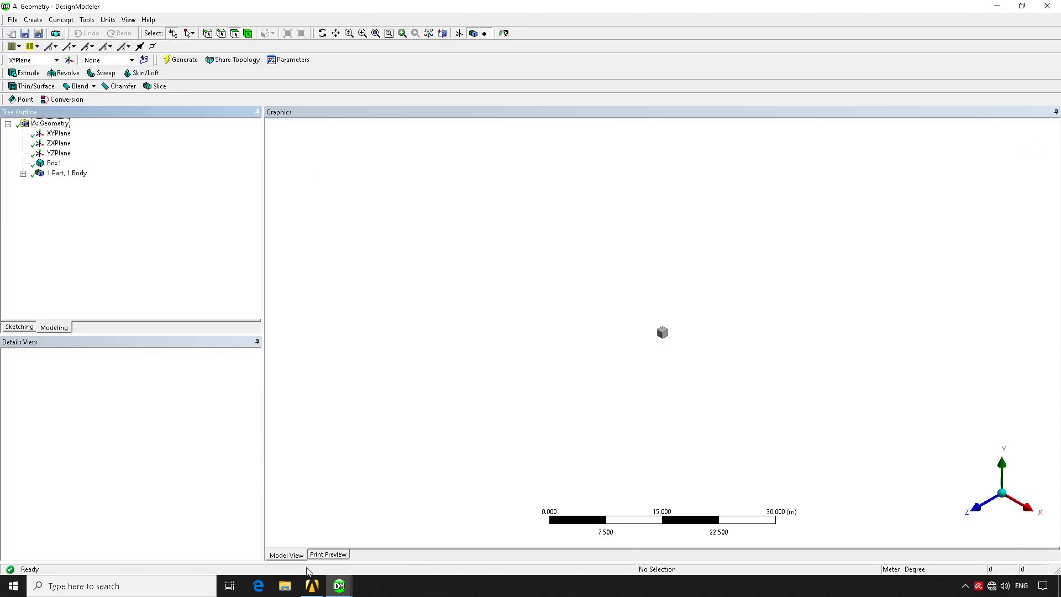
mouse_move(343, 588)
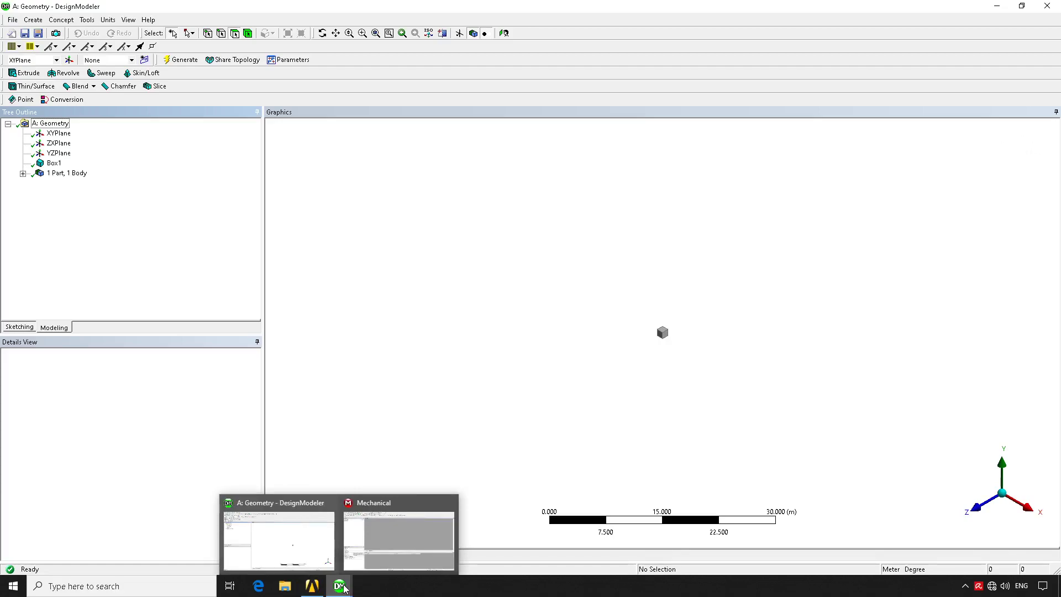
click(311, 587)
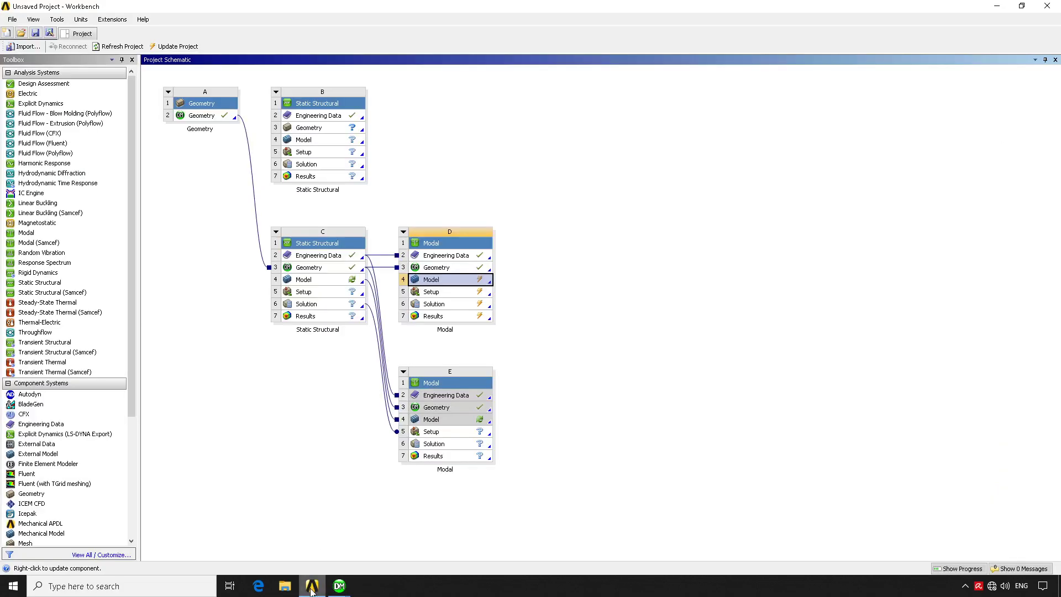
In Mechanical for Modal D, review the Solid body, Modal (D5) and Solution (D6) details
mouse_move(313, 588)
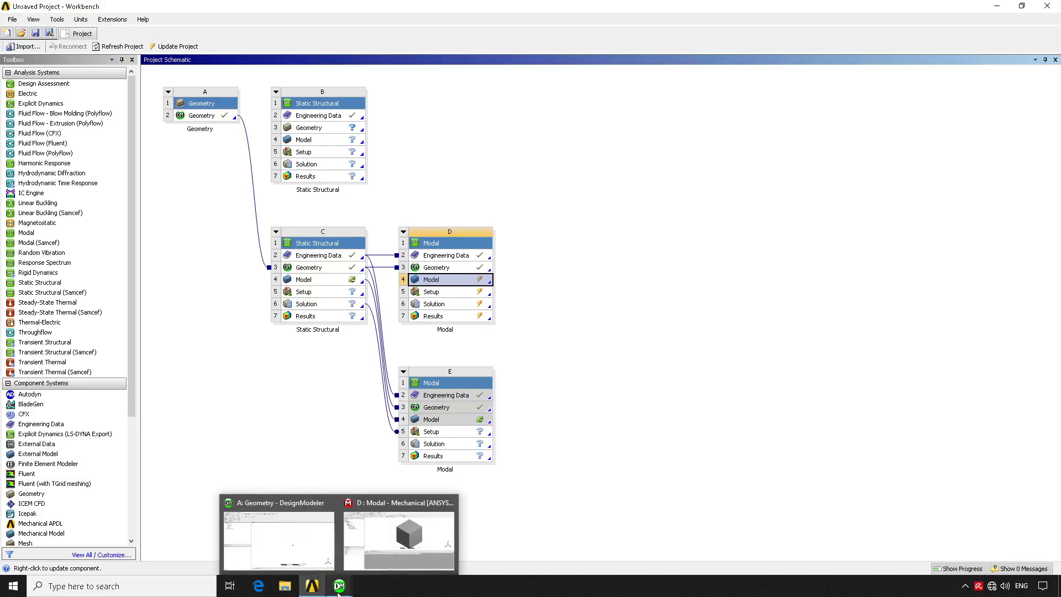
mouse_move(299, 554)
click(379, 530)
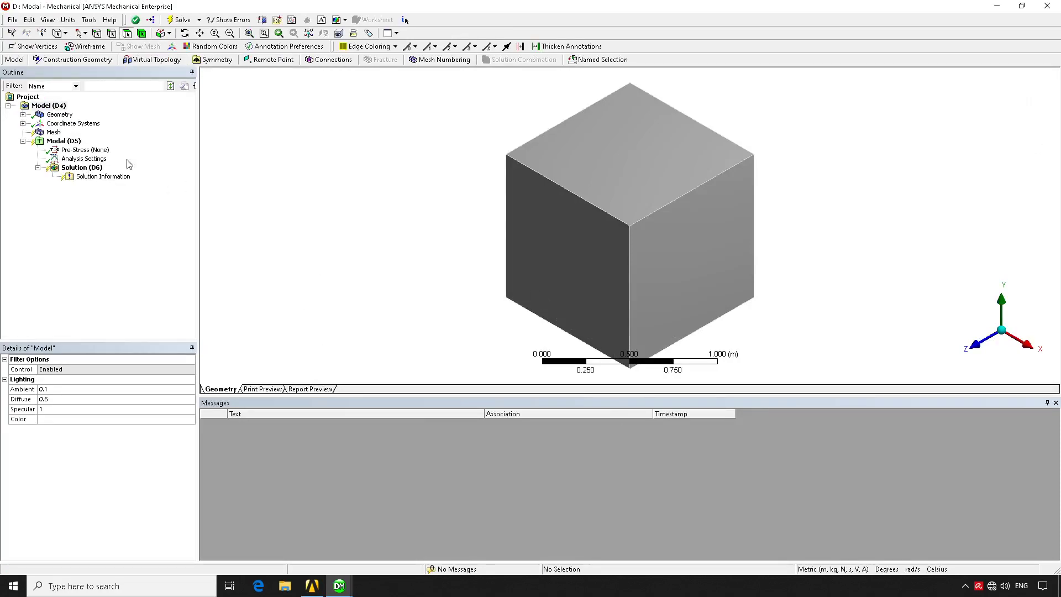
click(23, 114)
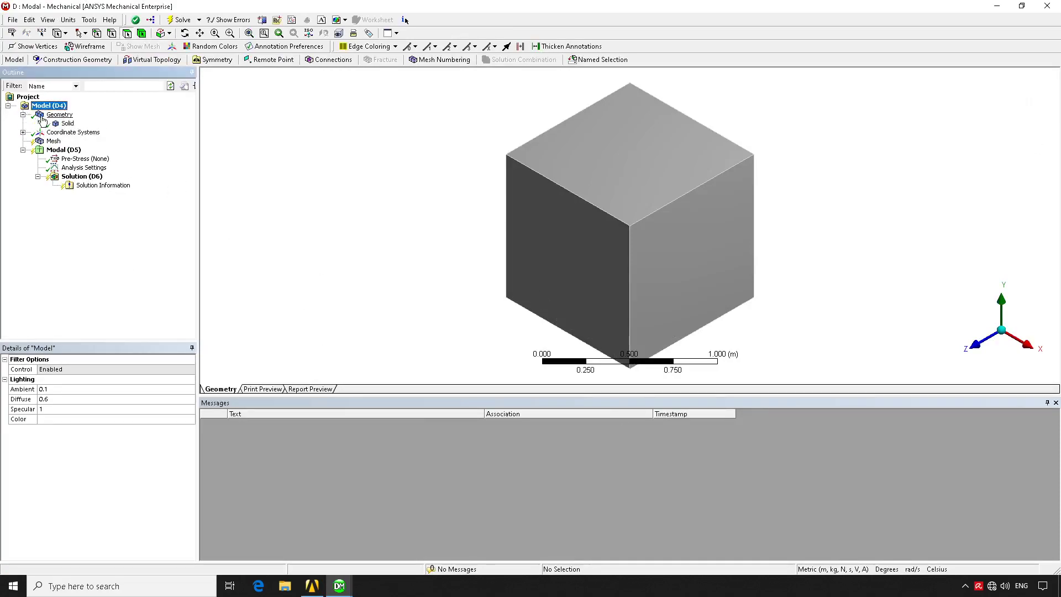
click(63, 124)
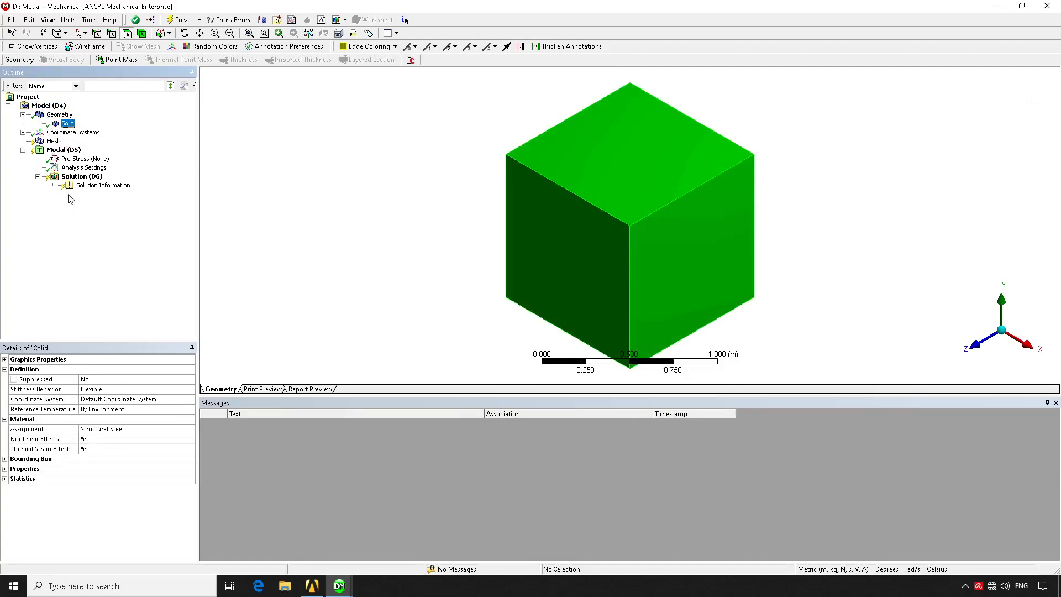
double_click(38, 114)
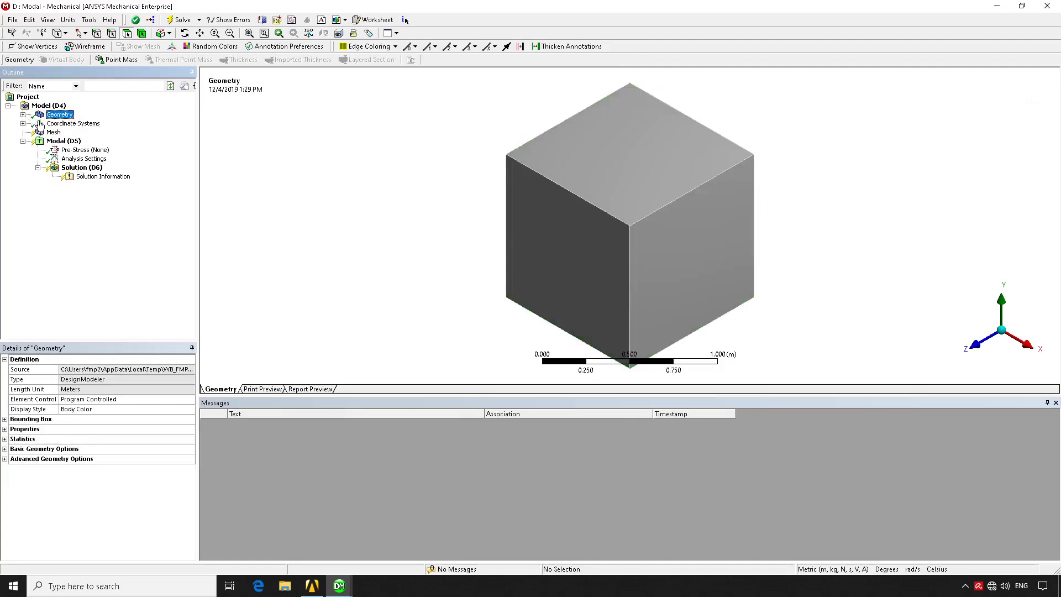
click(64, 140)
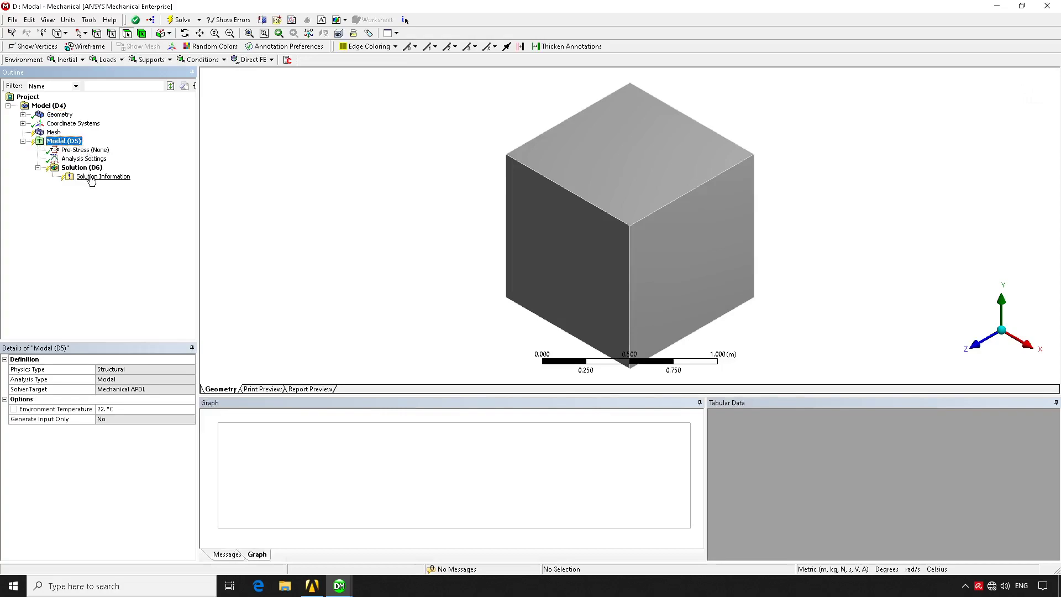
key(Down)
key(Up)
key(Up)
click(90, 168)
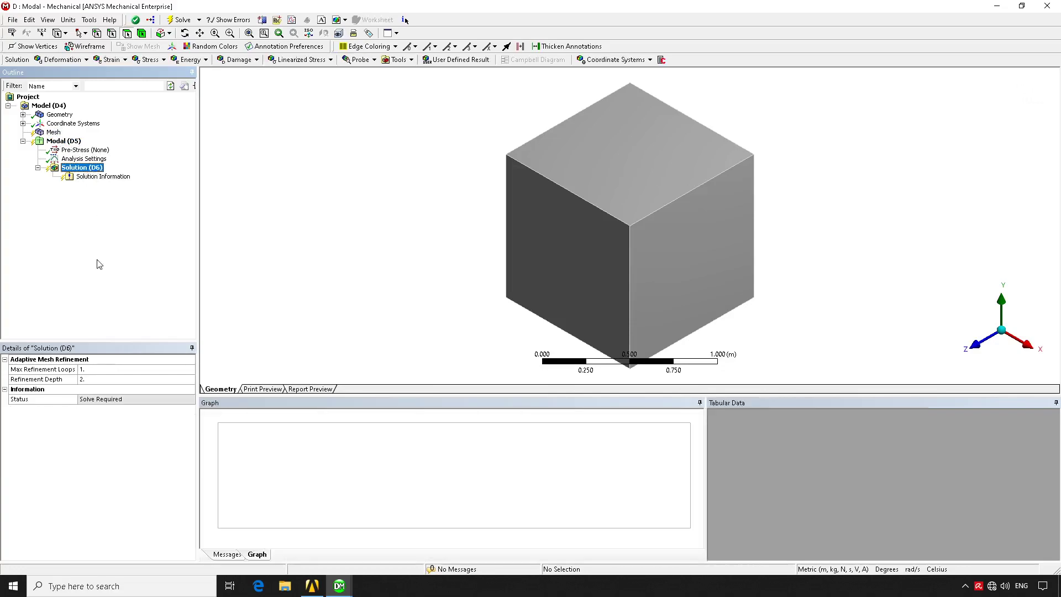
Launch Mechanical from Static Structural C's Model cell, then switch back to the Workbench schematic
click(312, 585)
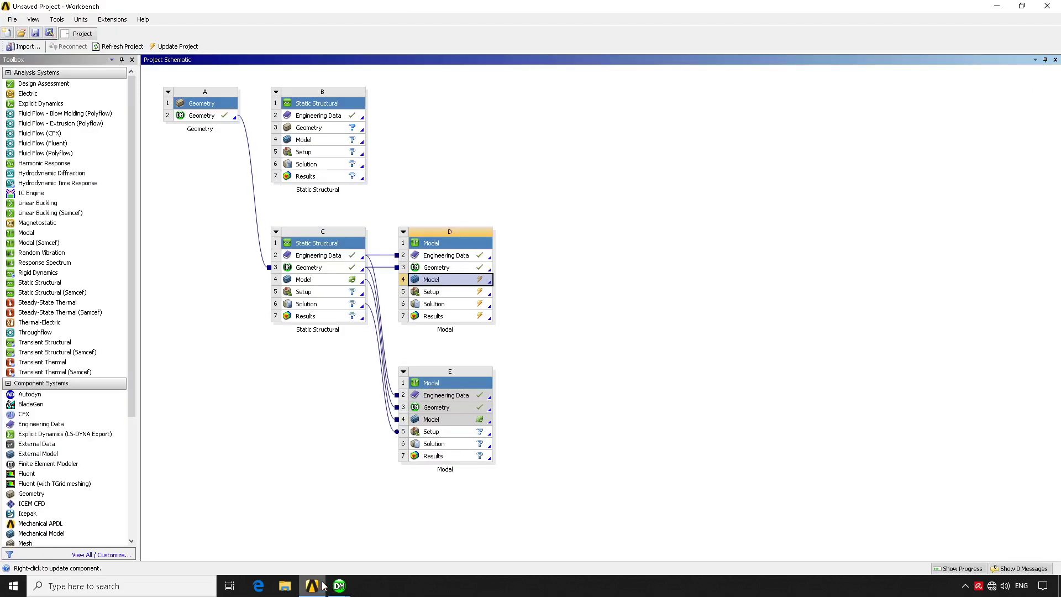
click(311, 281)
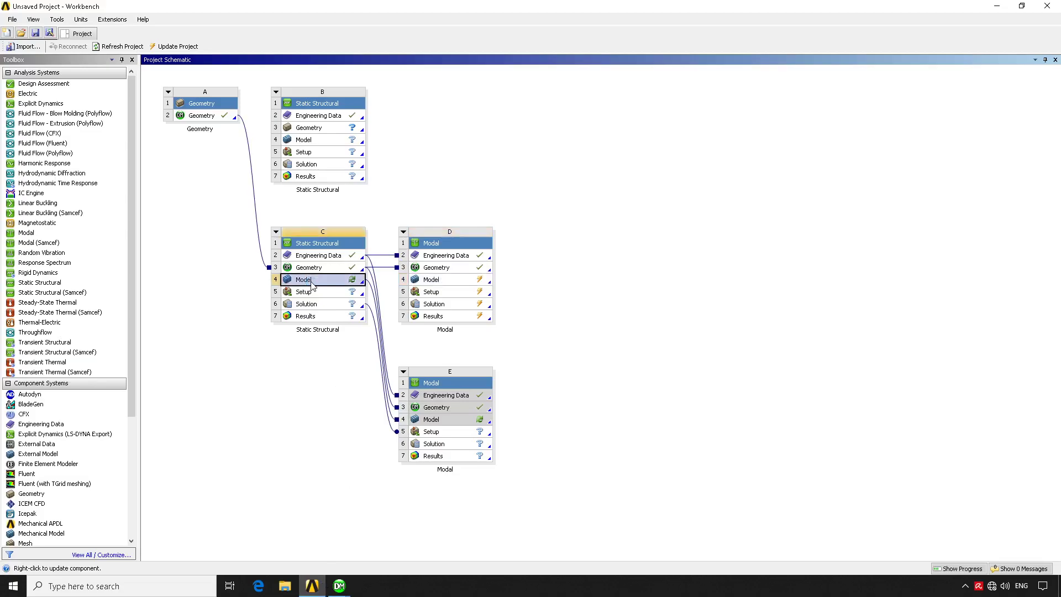
double_click(312, 283)
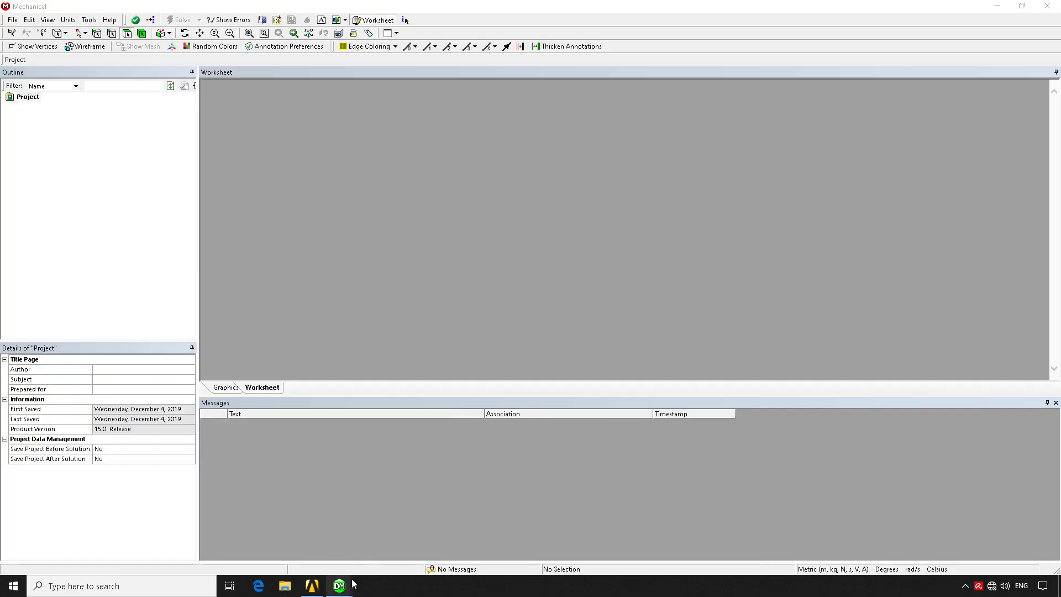
mouse_move(348, 587)
click(244, 537)
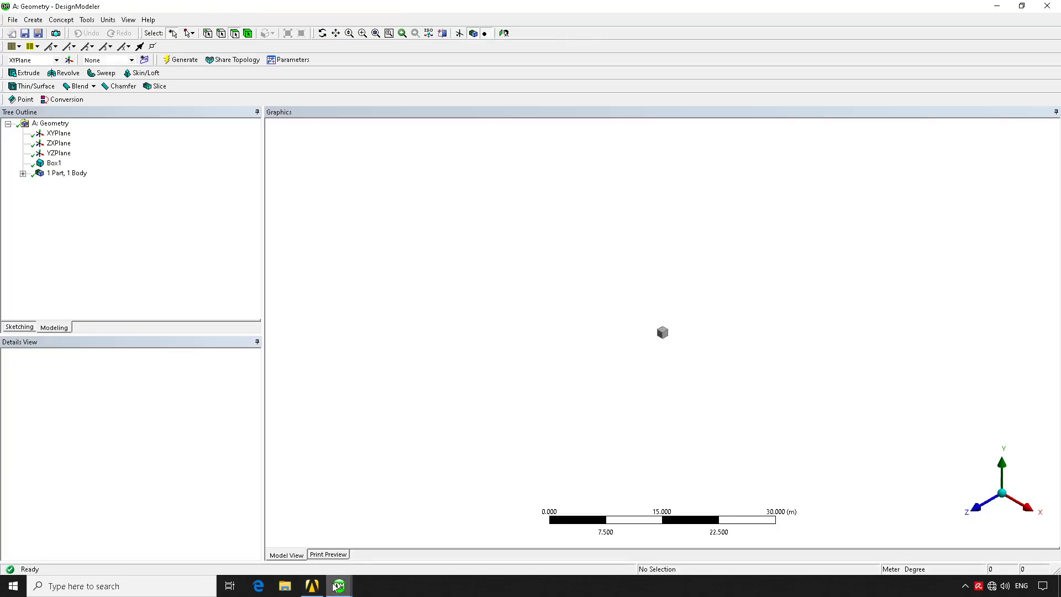
click(244, 544)
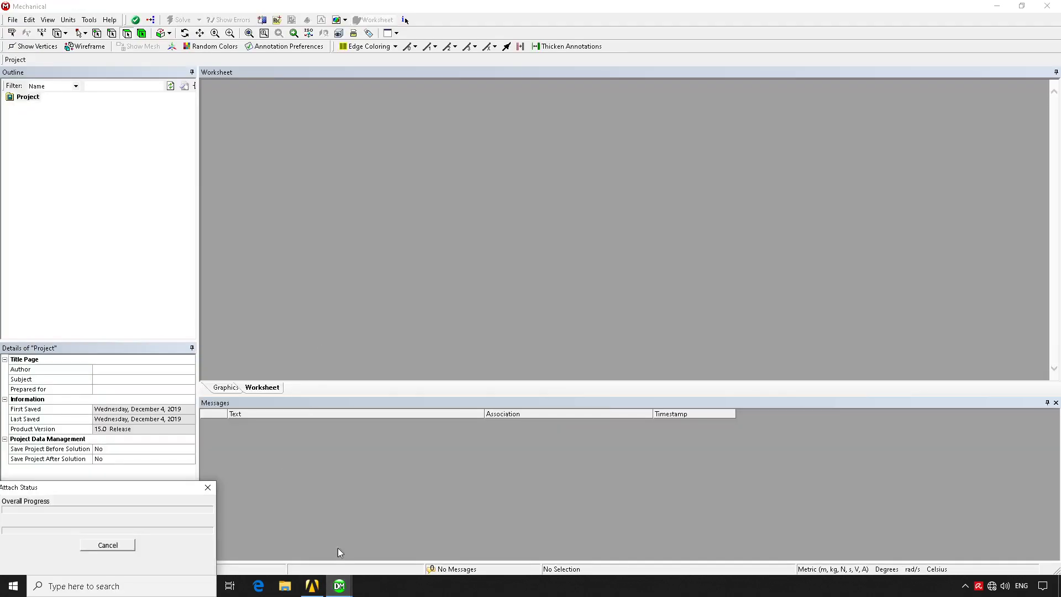
click(312, 585)
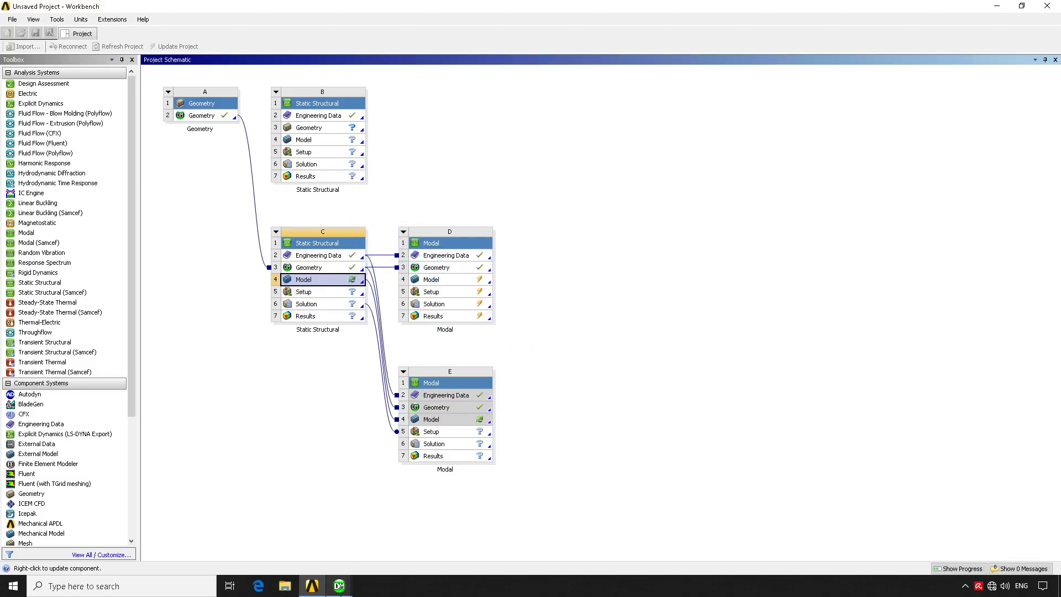
click(340, 586)
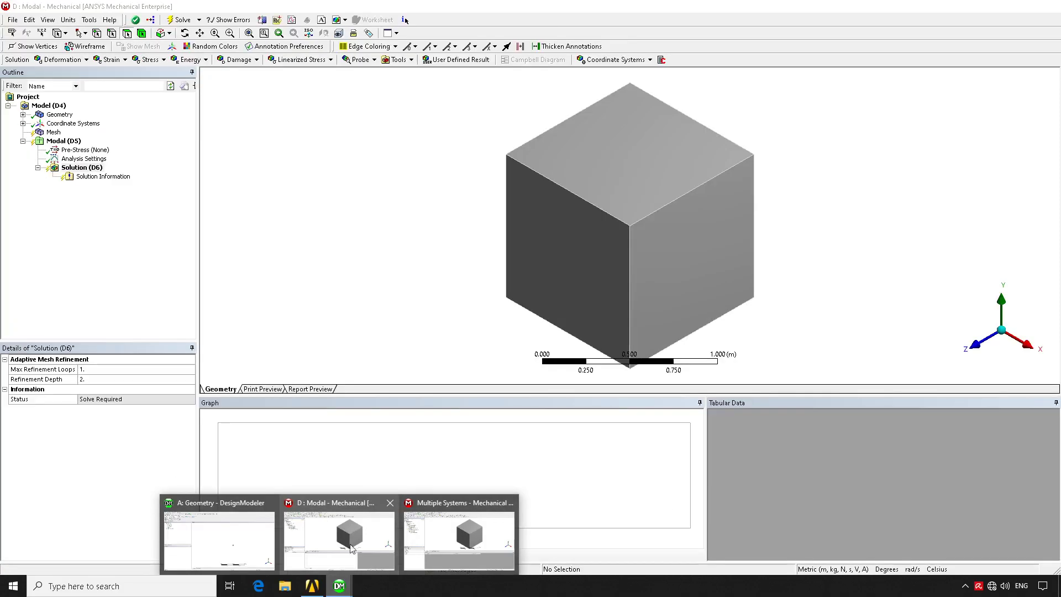
click(467, 530)
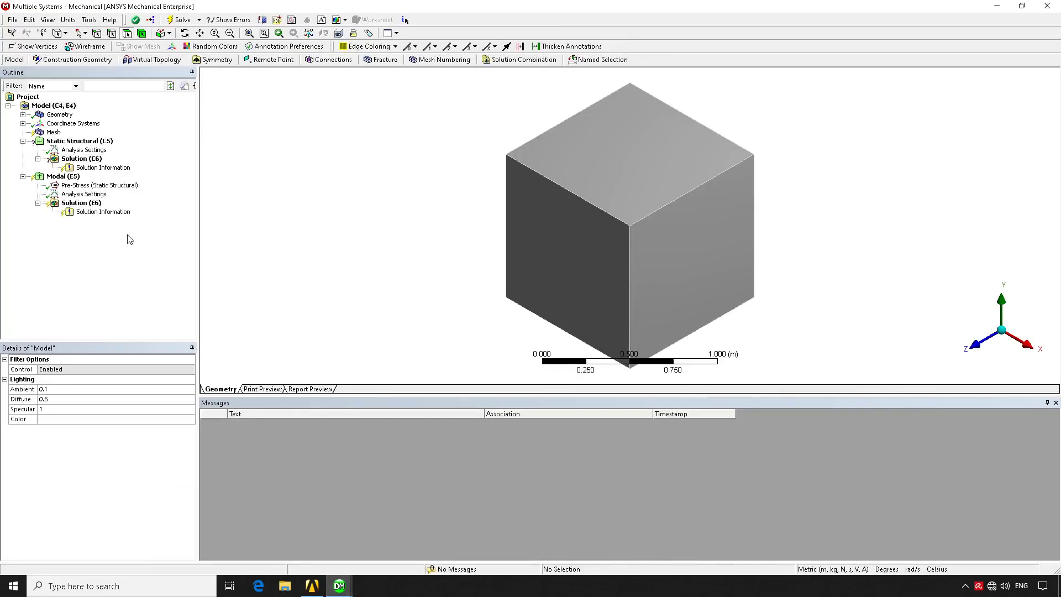
click(80, 142)
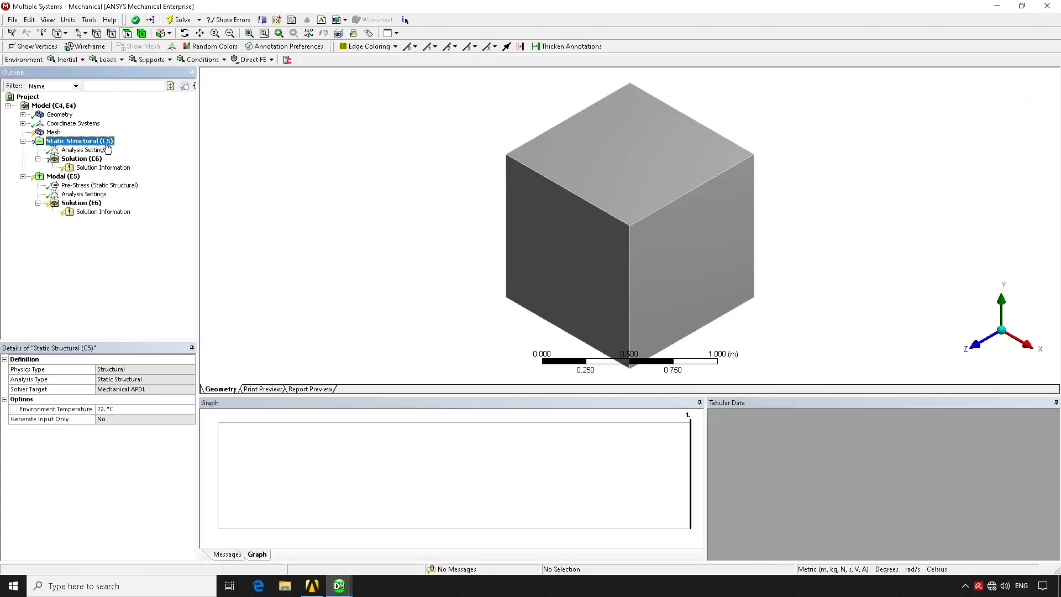
click(60, 177)
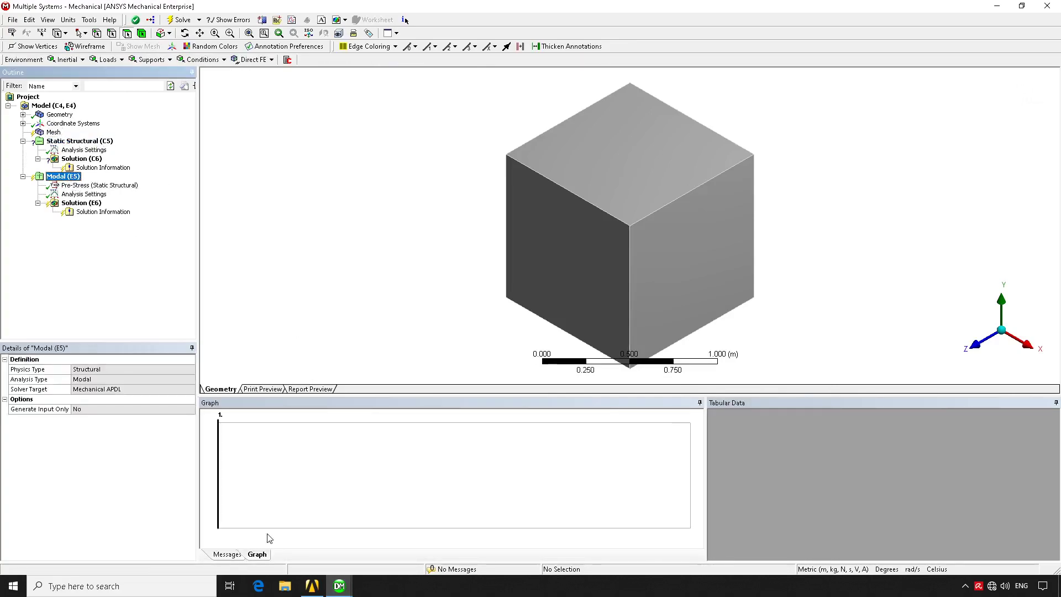
click(311, 585)
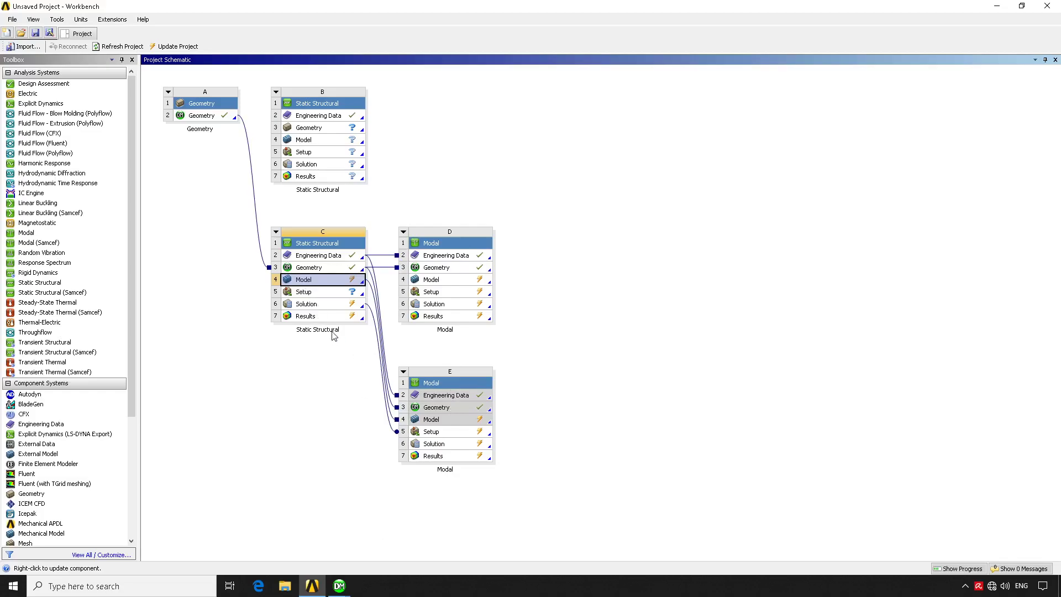
Rename the Static Structural system C to 'simulation a' in the project schematic
click(344, 360)
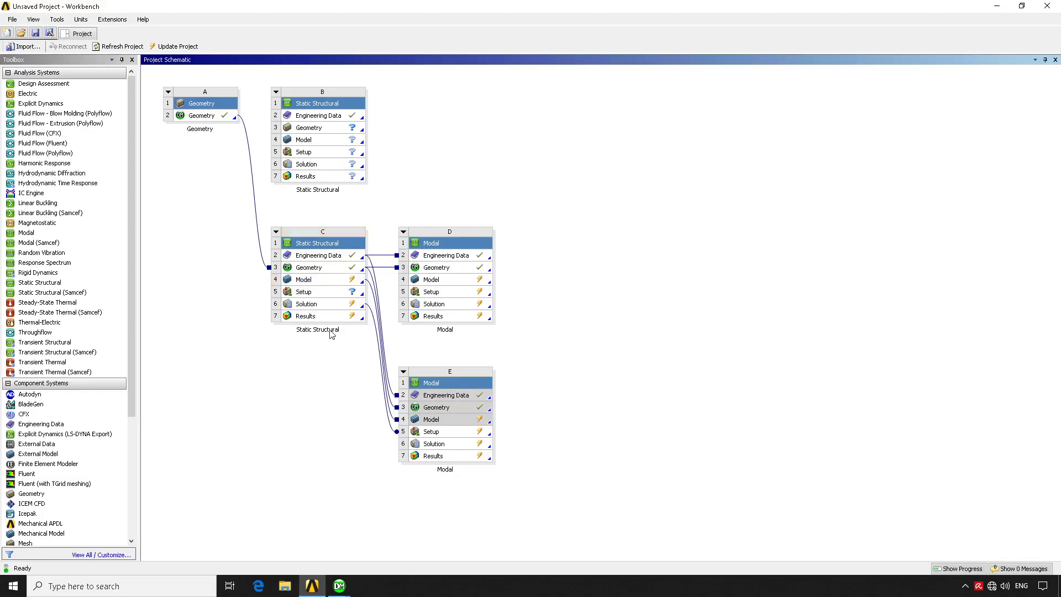
double_click(330, 330)
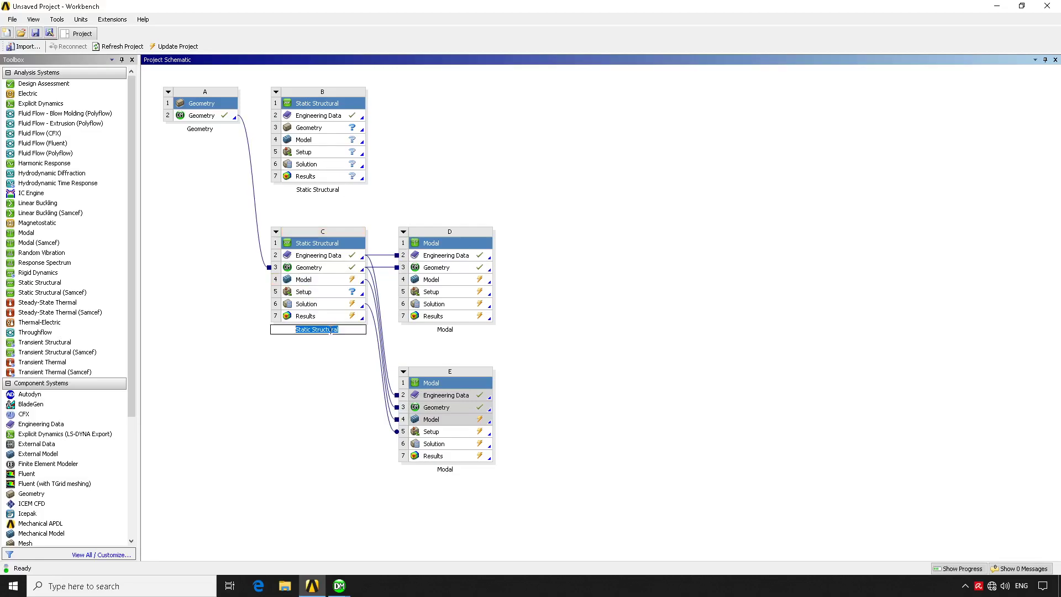
click(340, 378)
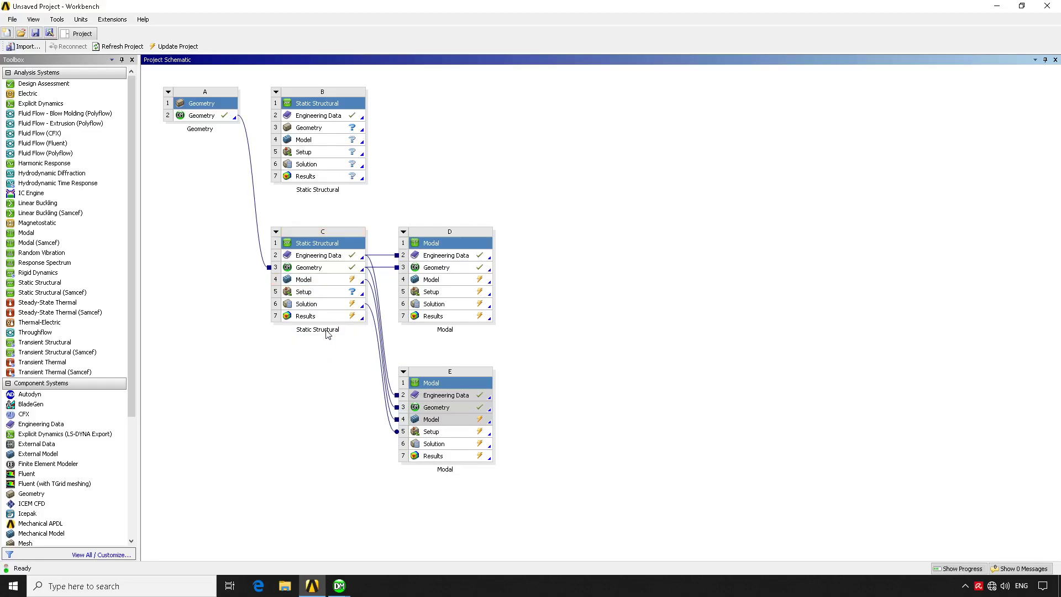
double_click(327, 331)
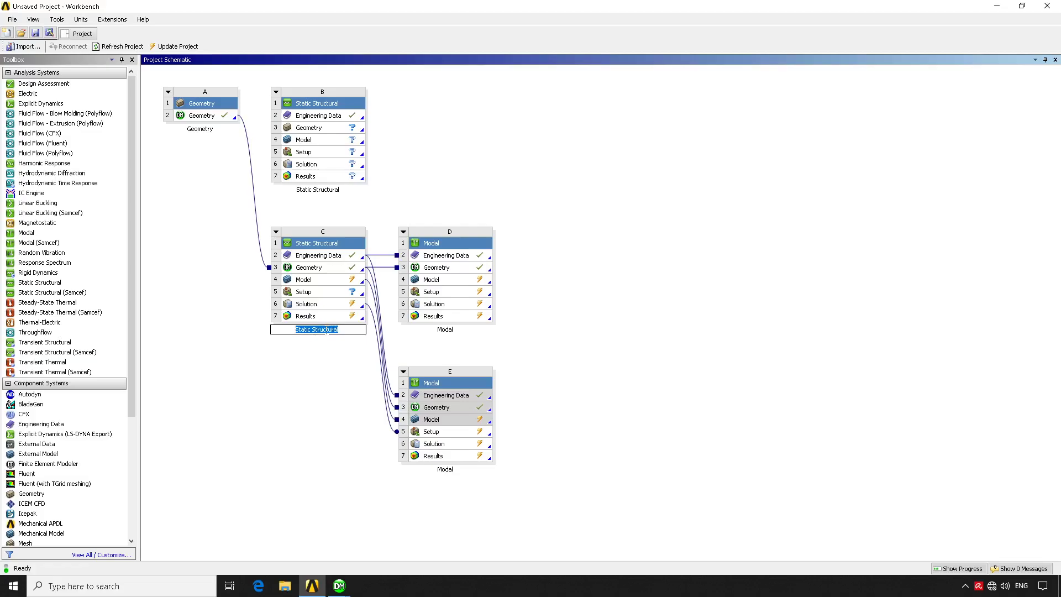
text(simulation 1)
key(Return)
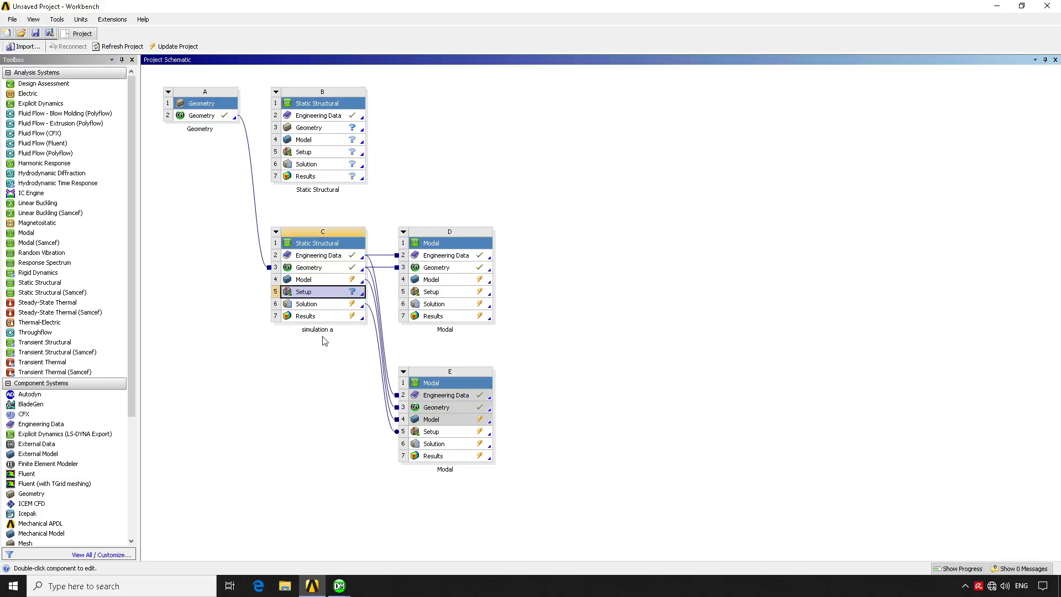
click(546, 379)
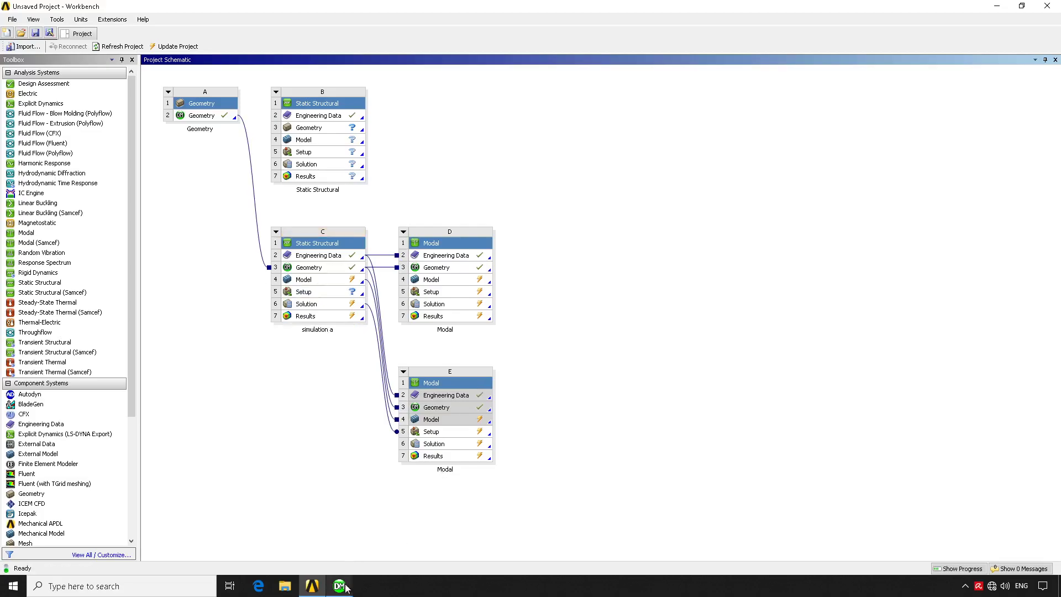
mouse_move(345, 588)
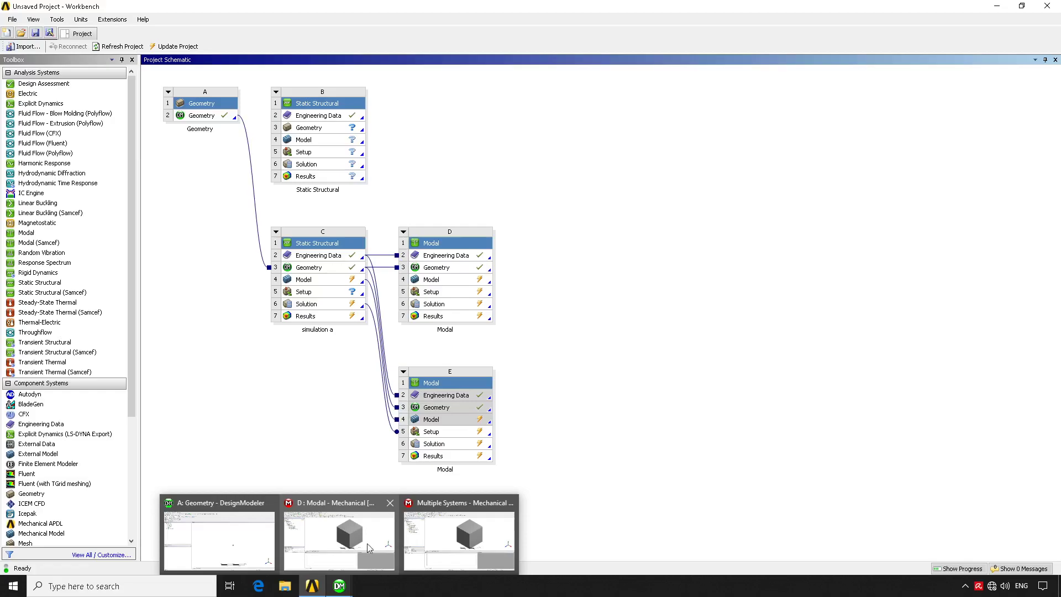
click(473, 535)
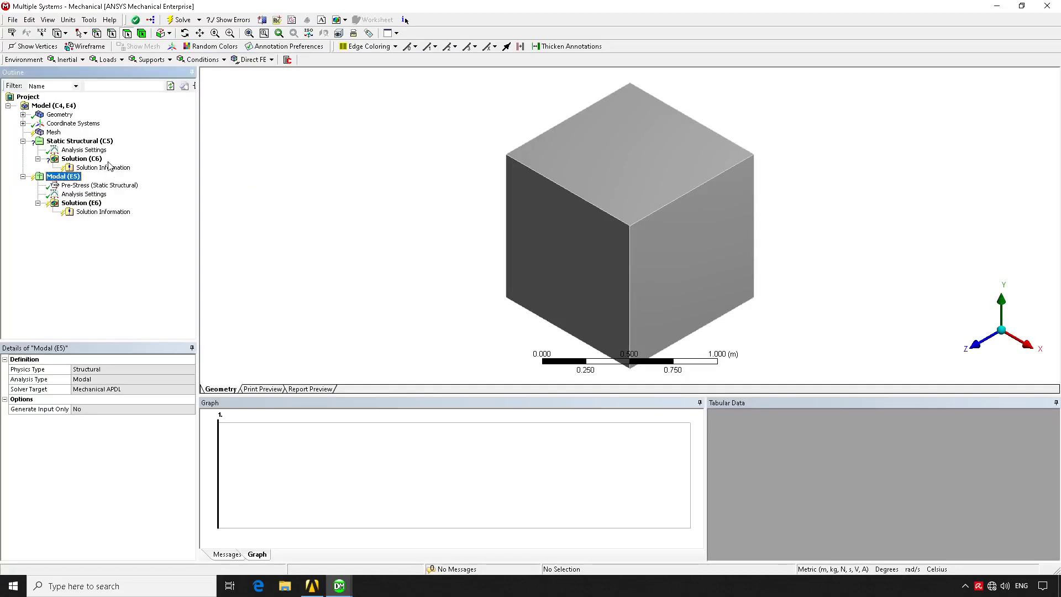
click(311, 585)
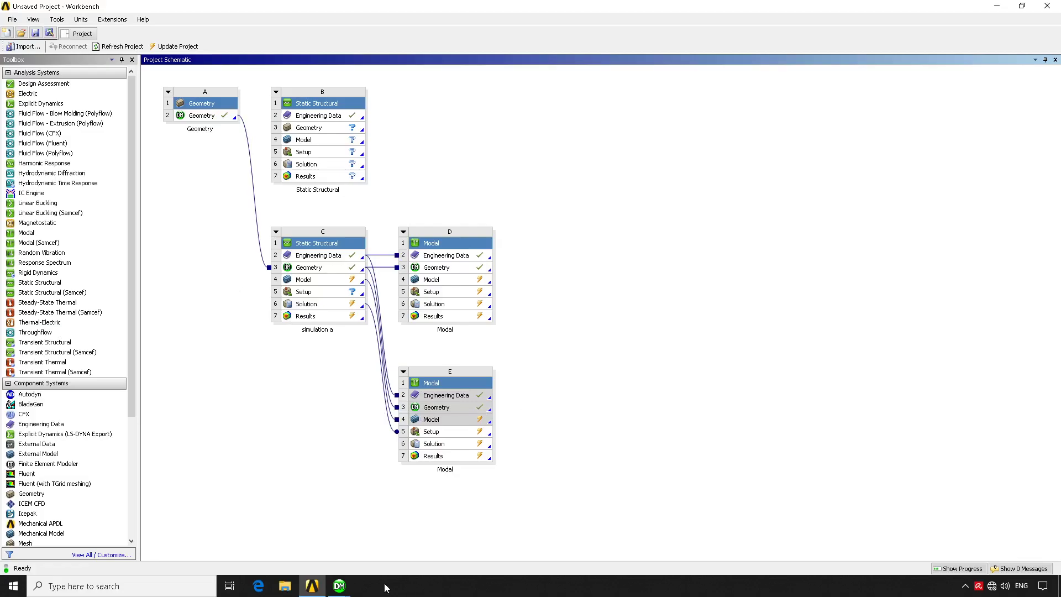
click(339, 586)
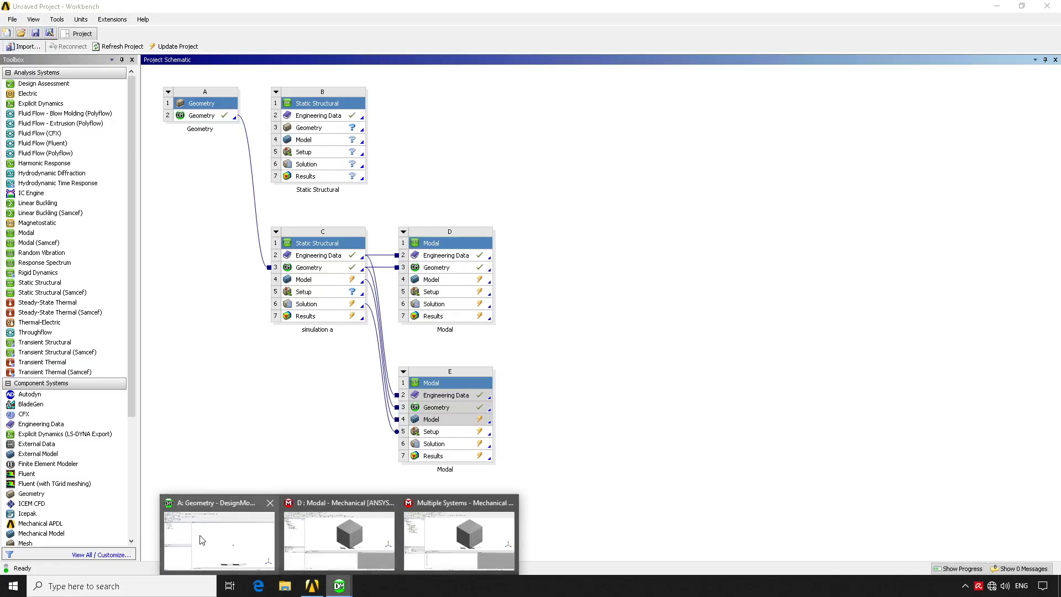
click(202, 540)
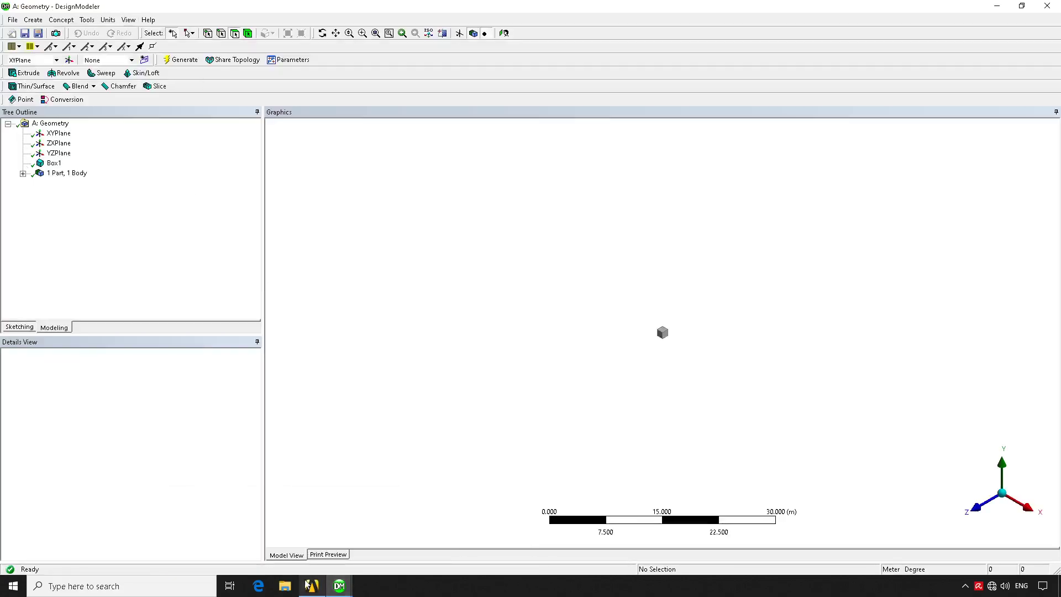
mouse_move(339, 586)
click(343, 534)
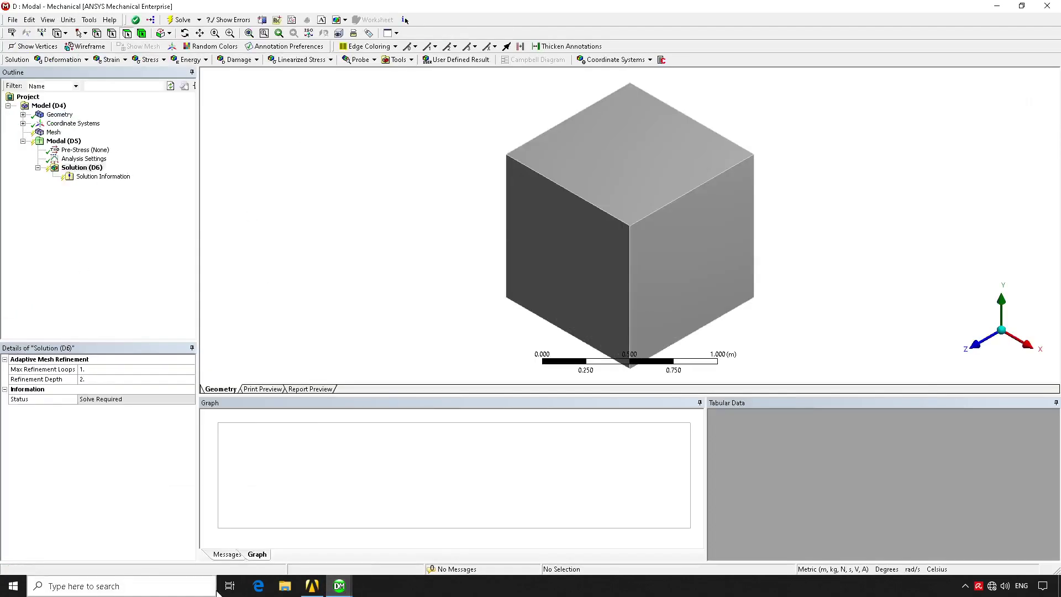
click(999, 7)
click(990, 8)
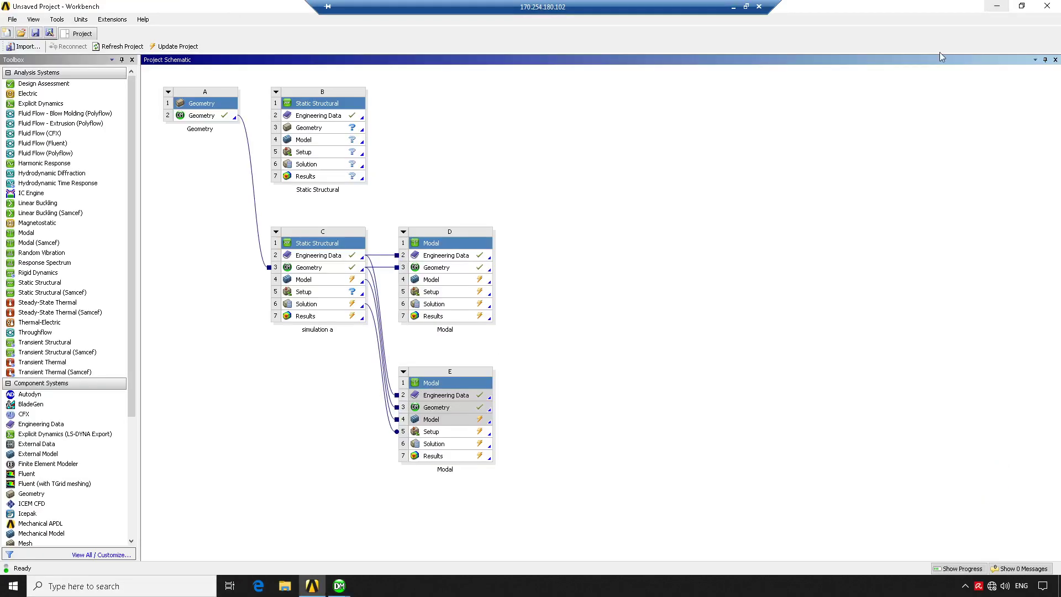